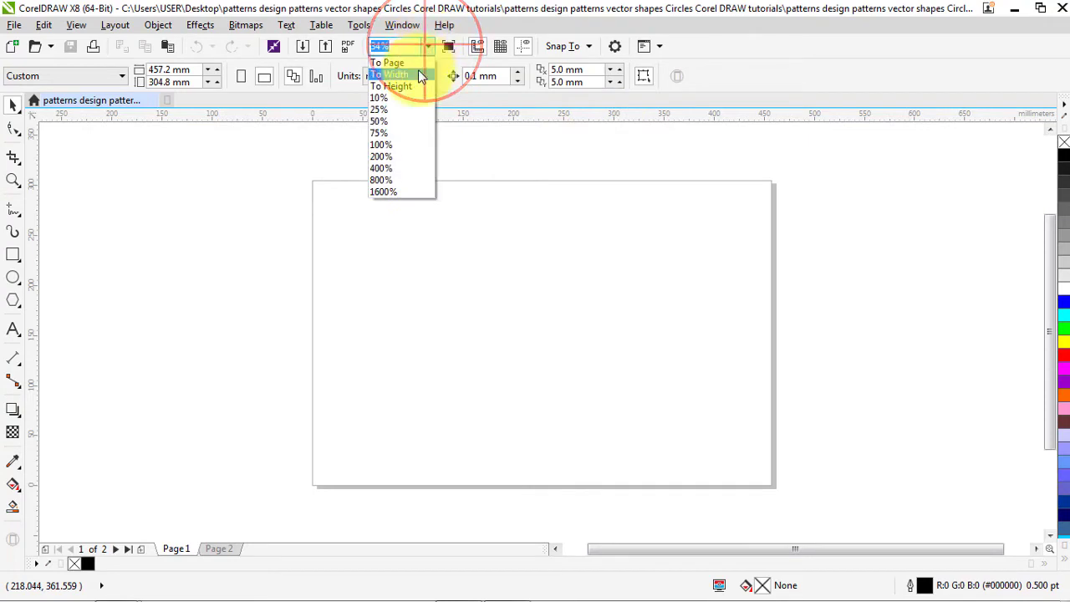
# - Draw a circle about 61 mm in diameter in the lower-left area of the page
pyautogui.click(416, 92)
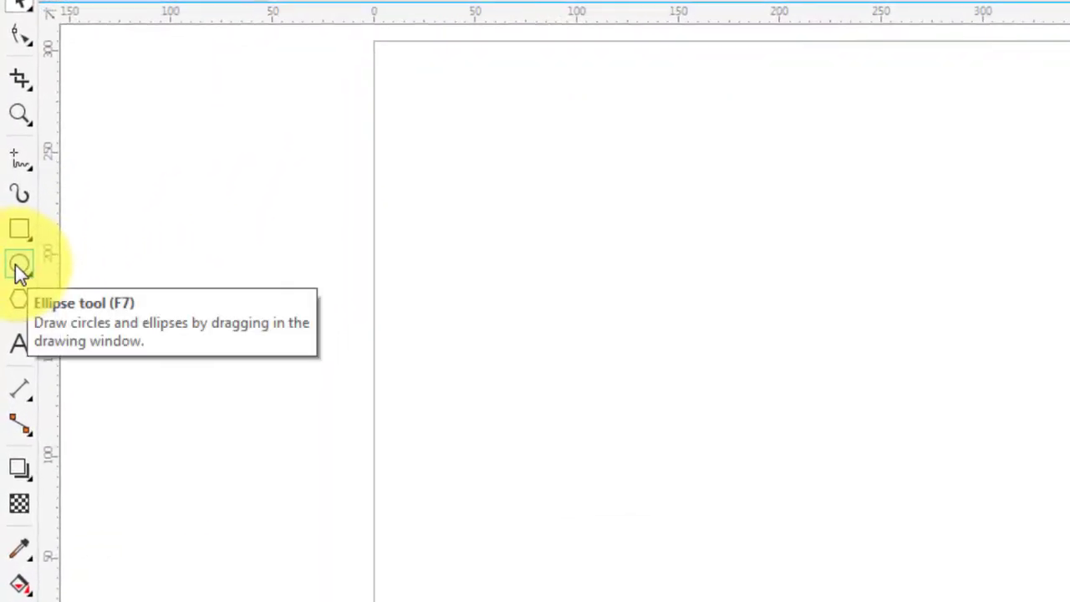
pyautogui.click(20, 267)
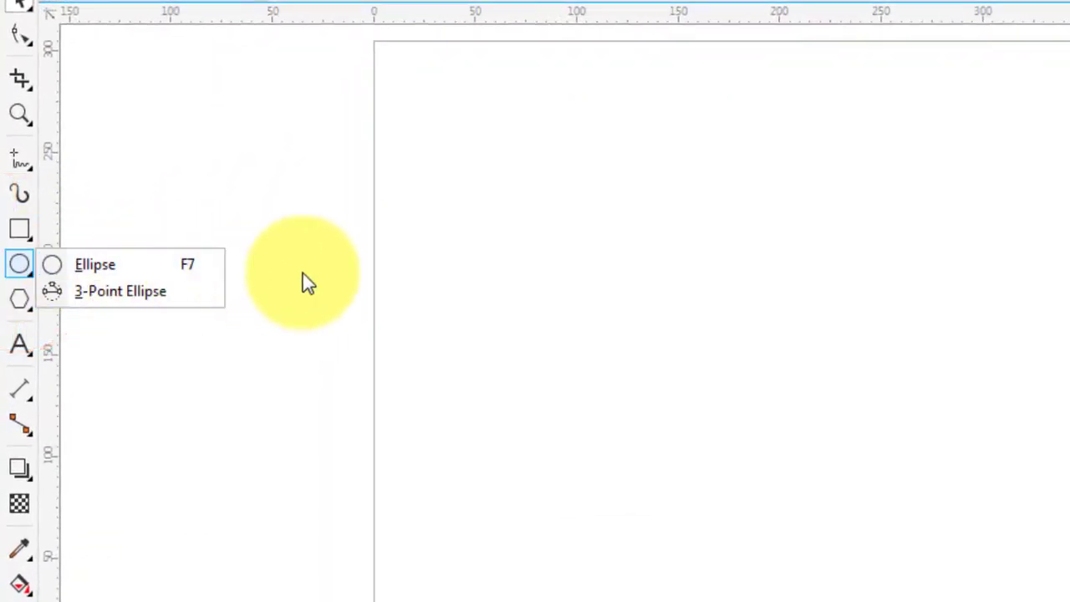
pyautogui.click(112, 266)
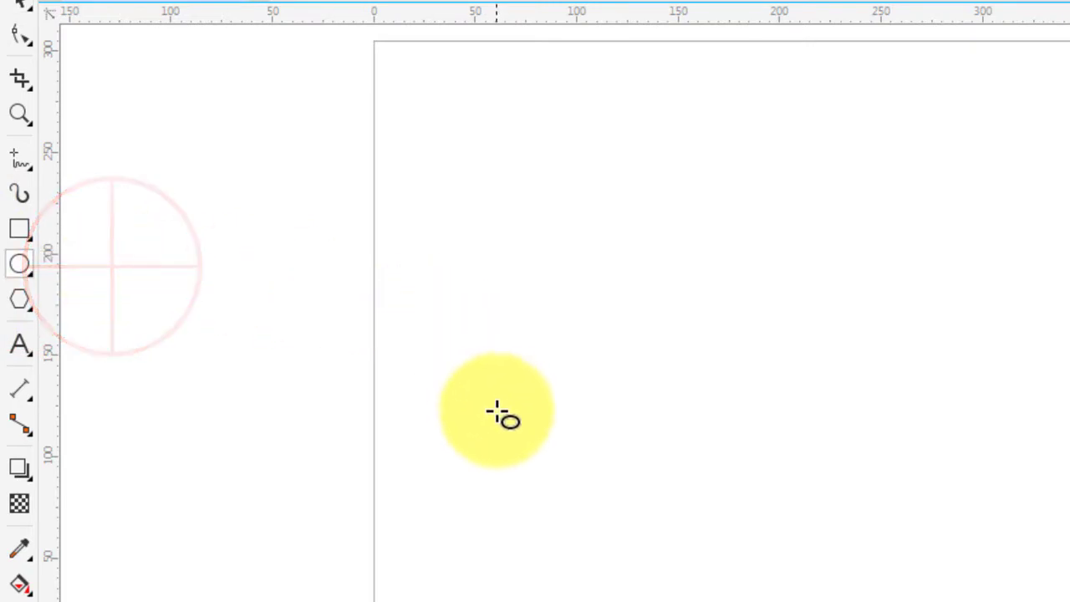
pyautogui.moveTo(495, 415); pyautogui.dragTo(592, 539)
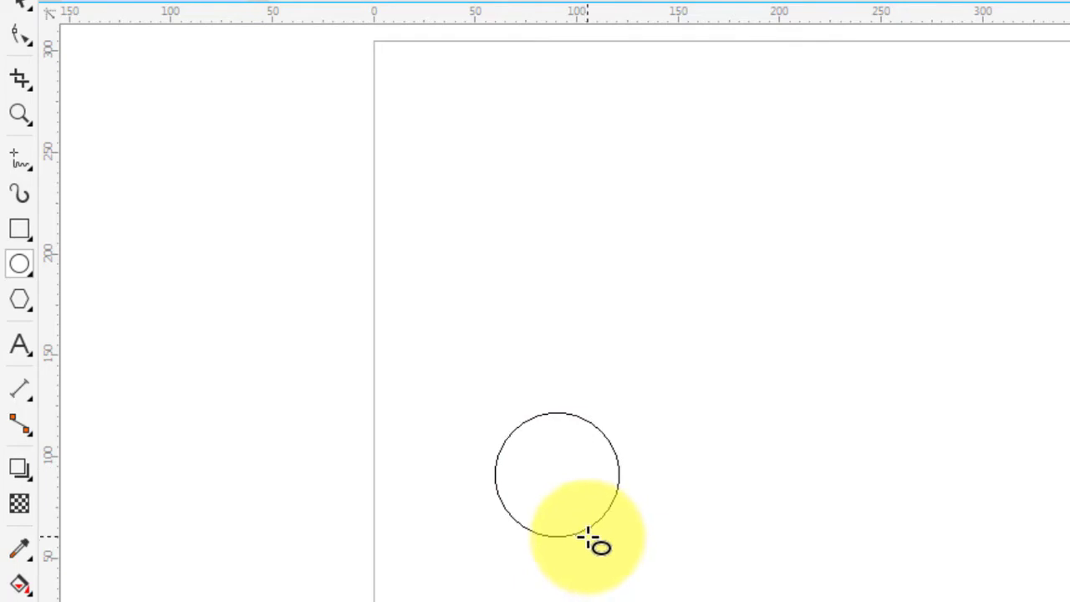
pyautogui.moveTo(592, 540); pyautogui.dragTo(592, 541)
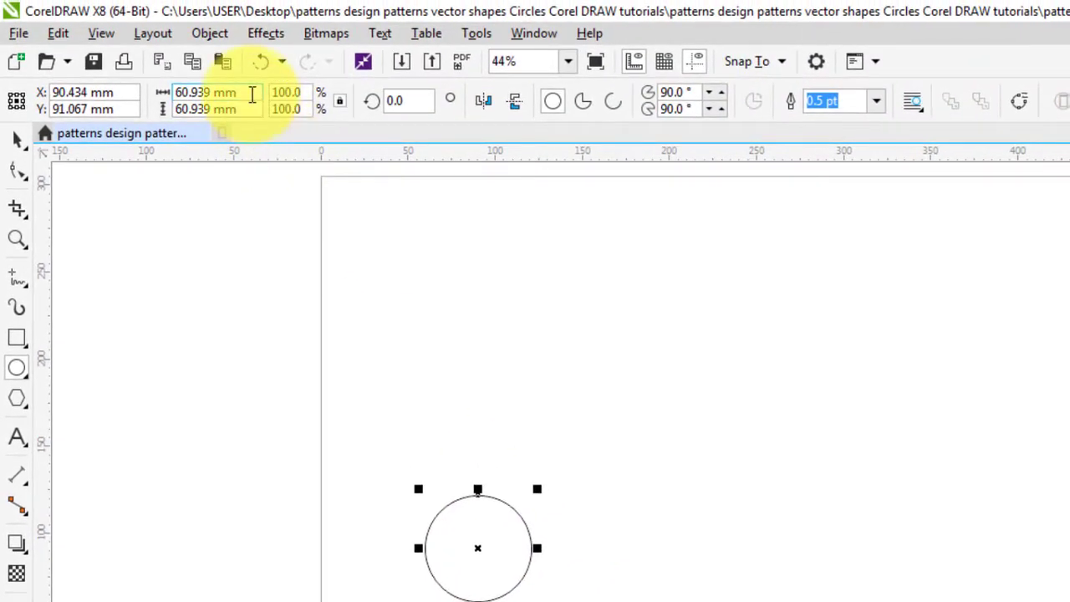
# - Set the circle's width and height to 60 mm
pyautogui.click(252, 95)
pyautogui.write('60')
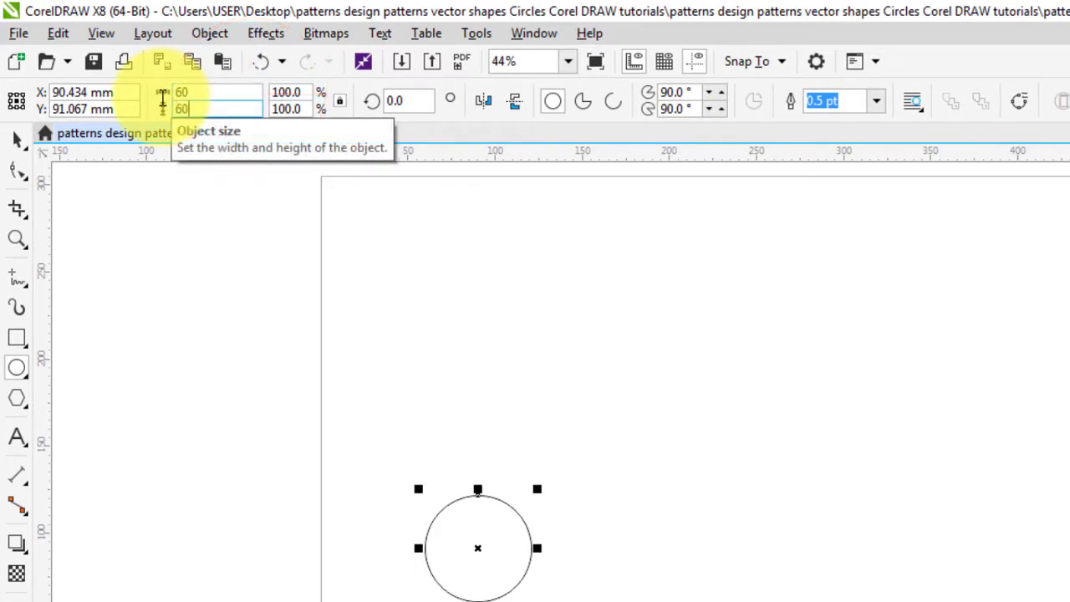
pyautogui.press('Return')
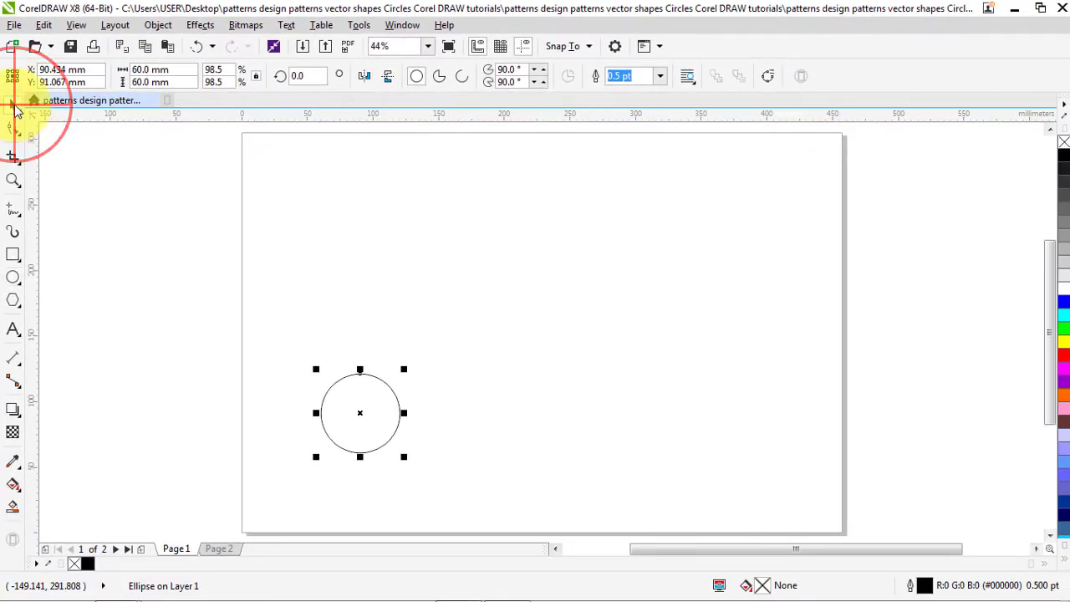
# - Set the circle's outline width to 1.5 pt
pyautogui.click(659, 77)
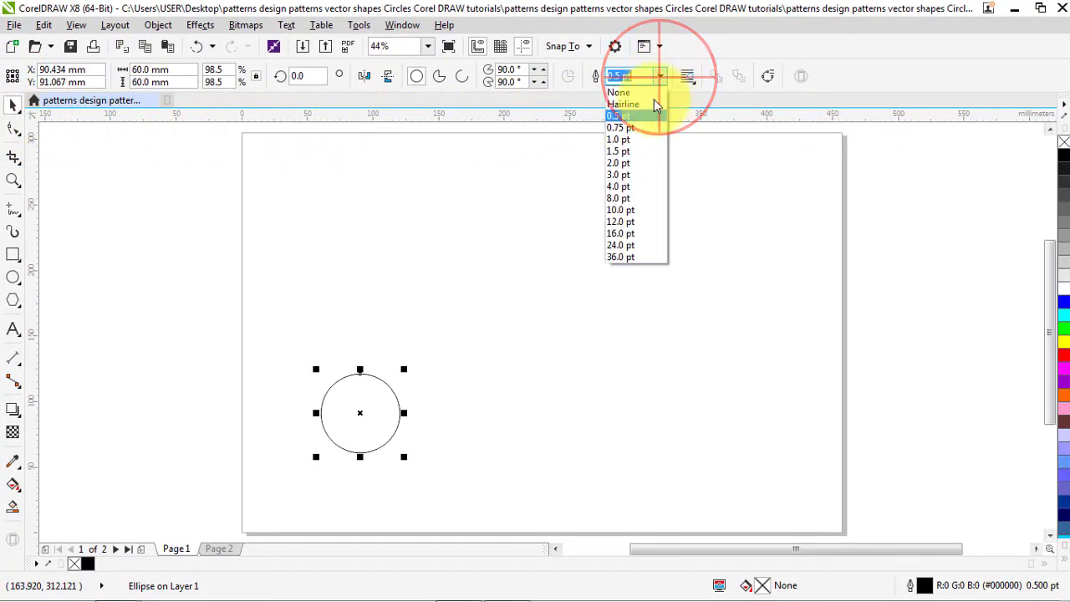
pyautogui.click(627, 151)
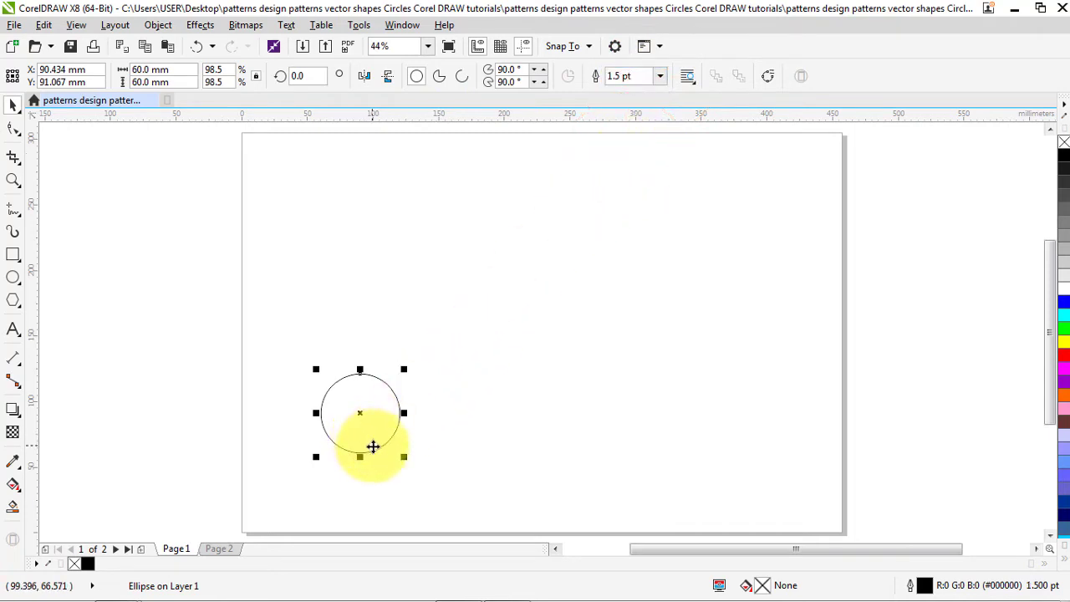
pyautogui.scroll(2, 303, 476)
pyautogui.scroll(-2, 409, 349)
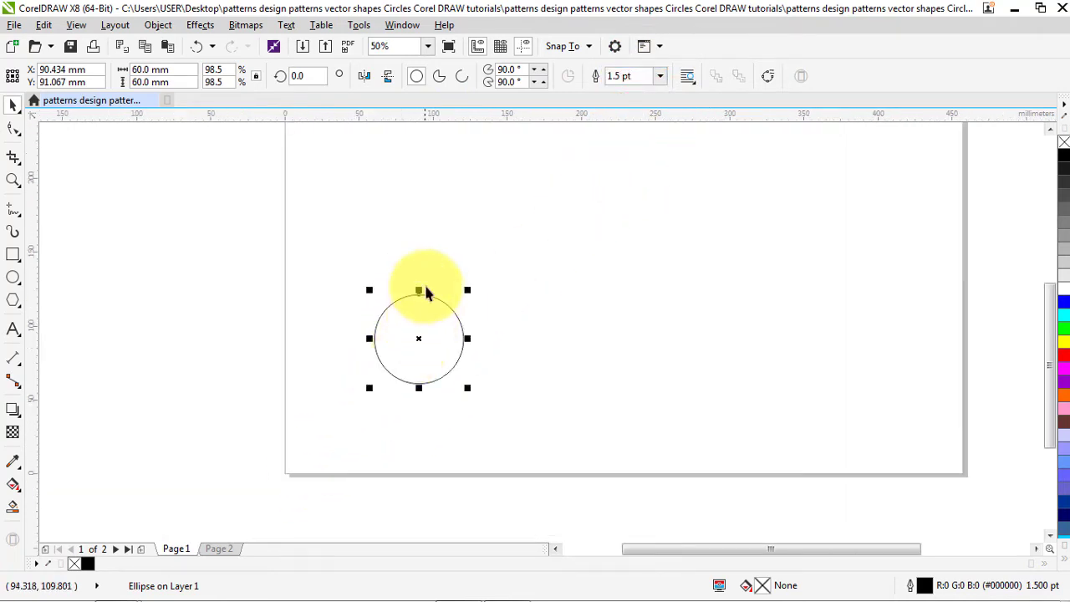
pyautogui.scroll(2, 425, 292)
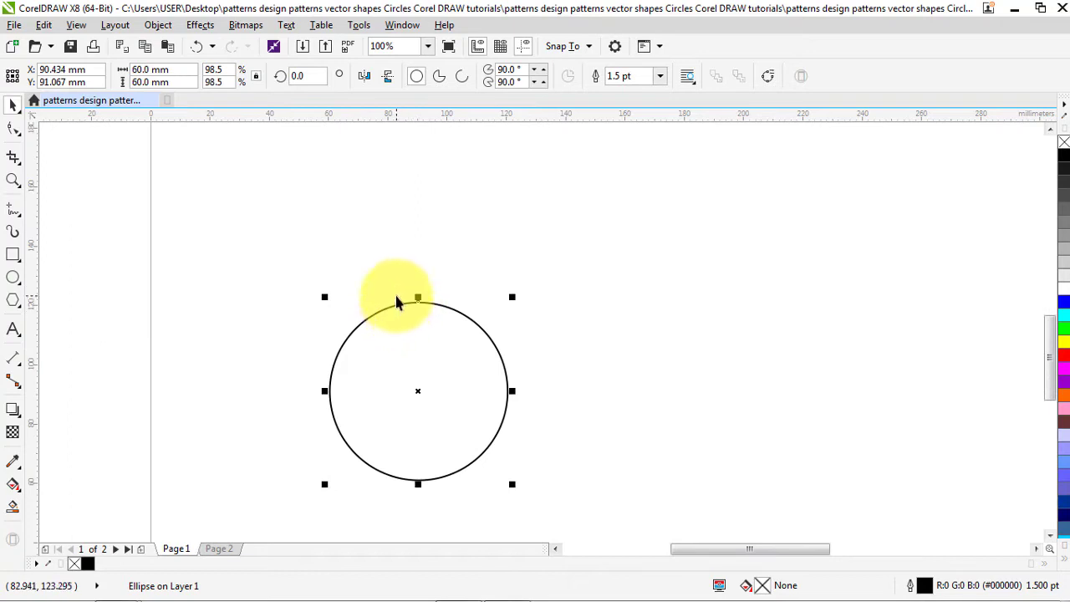
pyautogui.click(1049, 128)
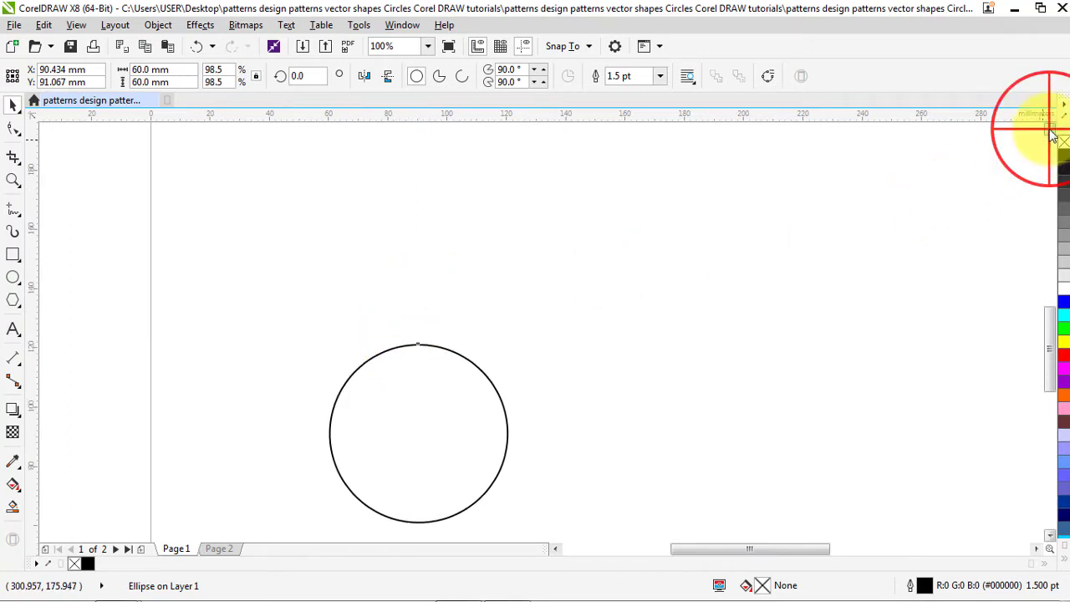
# - Create two copies of the circle with the Position transformation, each offset by 30 mm in X and 30 mm in Y
pyautogui.click(402, 26)
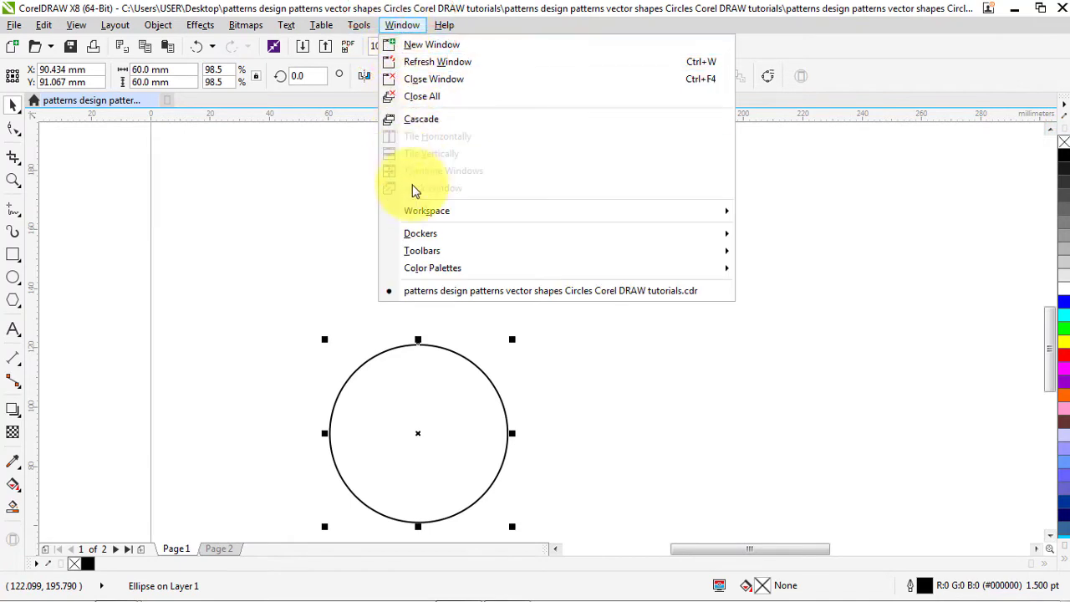
pyautogui.moveTo(421, 235)
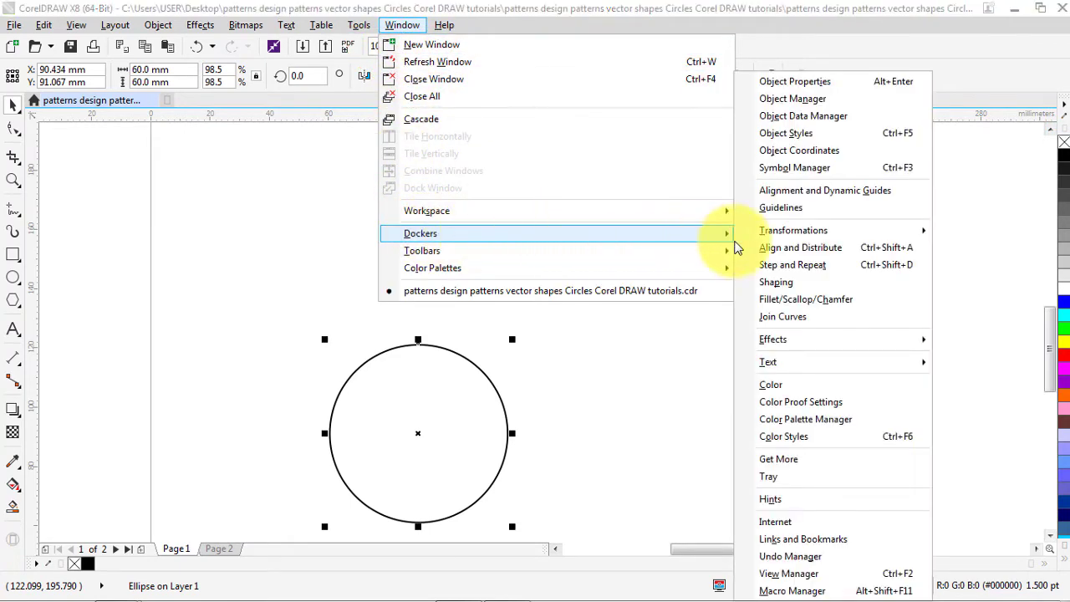
pyautogui.moveTo(790, 234)
pyautogui.click(702, 234)
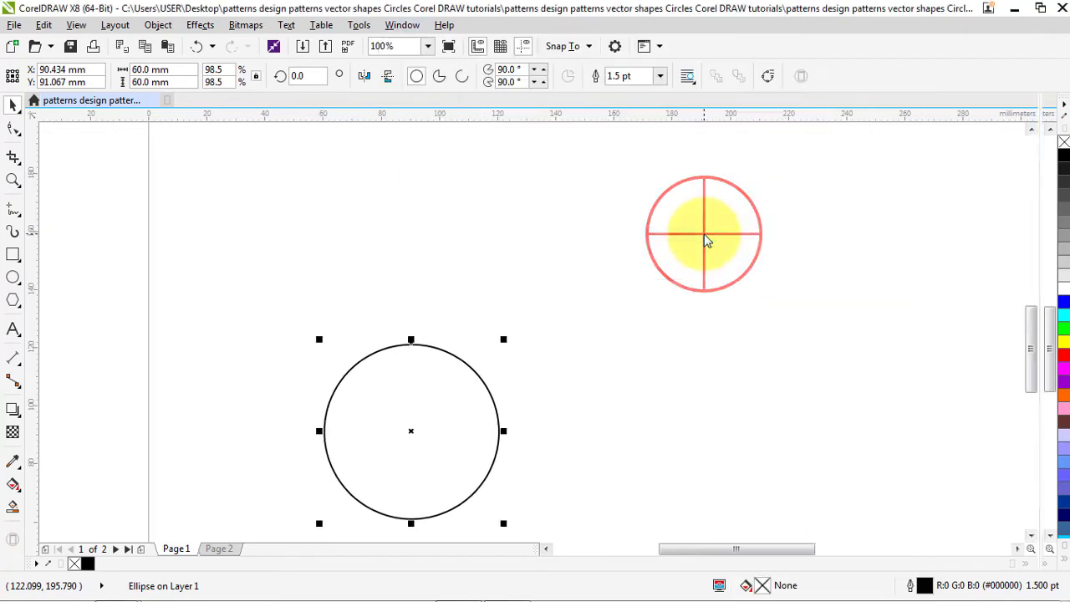
pyautogui.click(1046, 163)
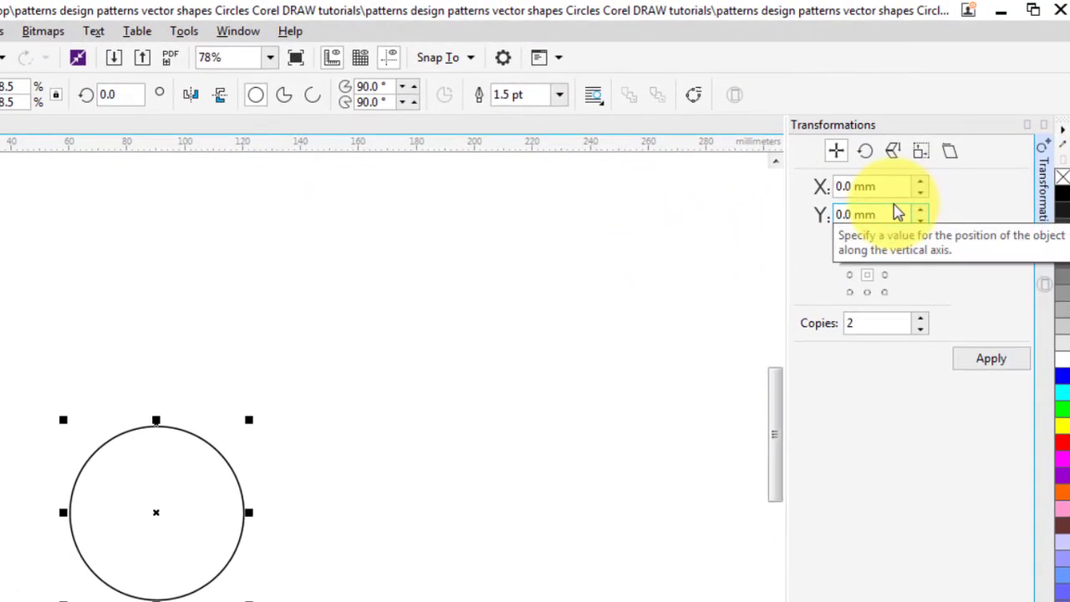
pyautogui.moveTo(889, 189); pyautogui.dragTo(809, 187)
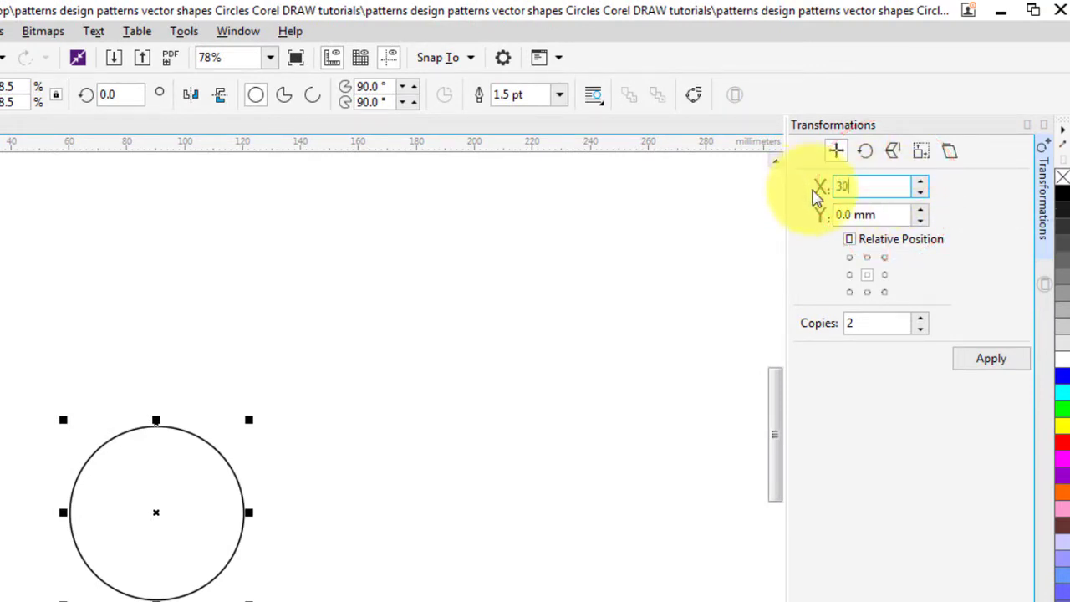
pyautogui.click(885, 210)
pyautogui.moveTo(885, 214); pyautogui.dragTo(809, 219)
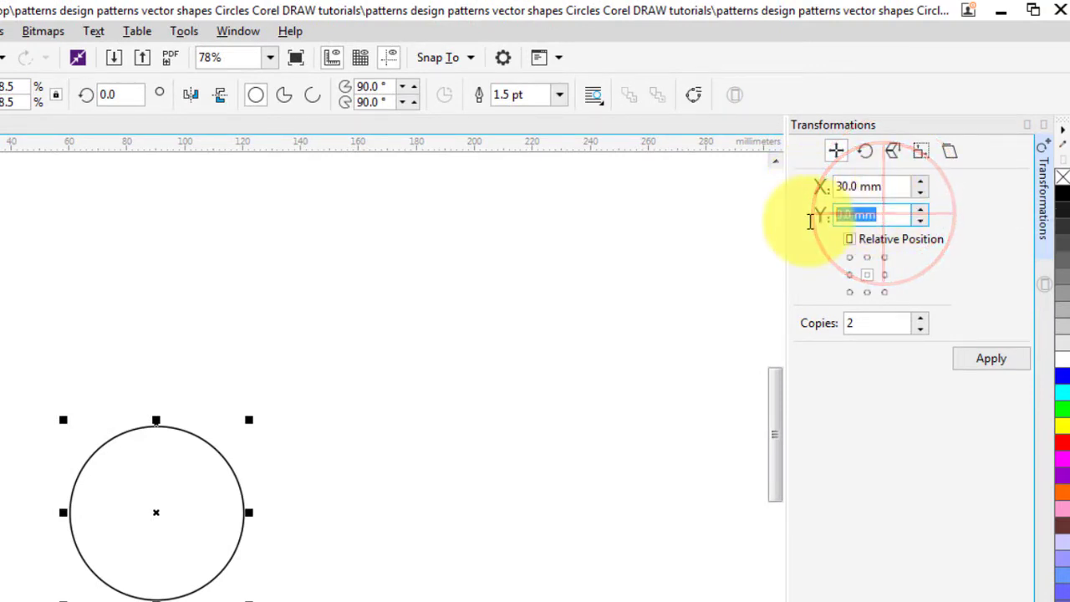
pyautogui.write('30')
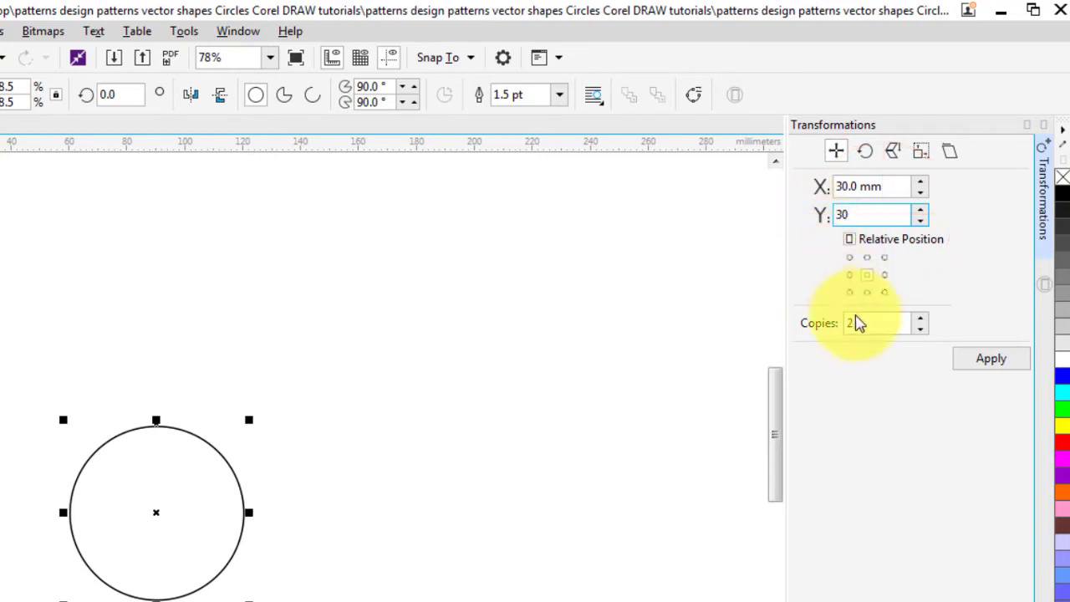
pyautogui.press('BackSpace')
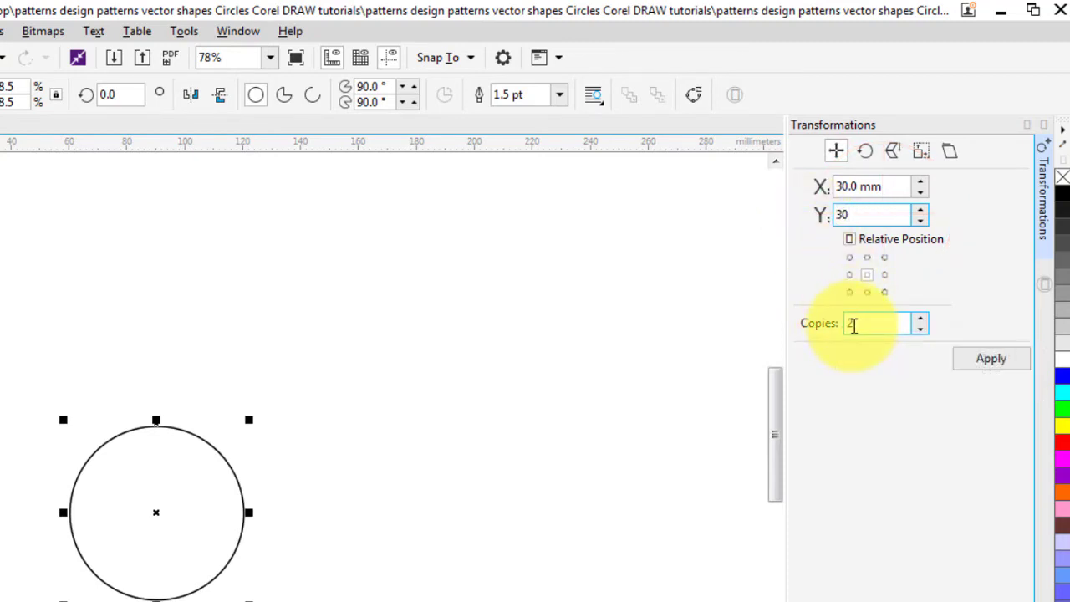
pyautogui.write('2')
pyautogui.click(988, 359)
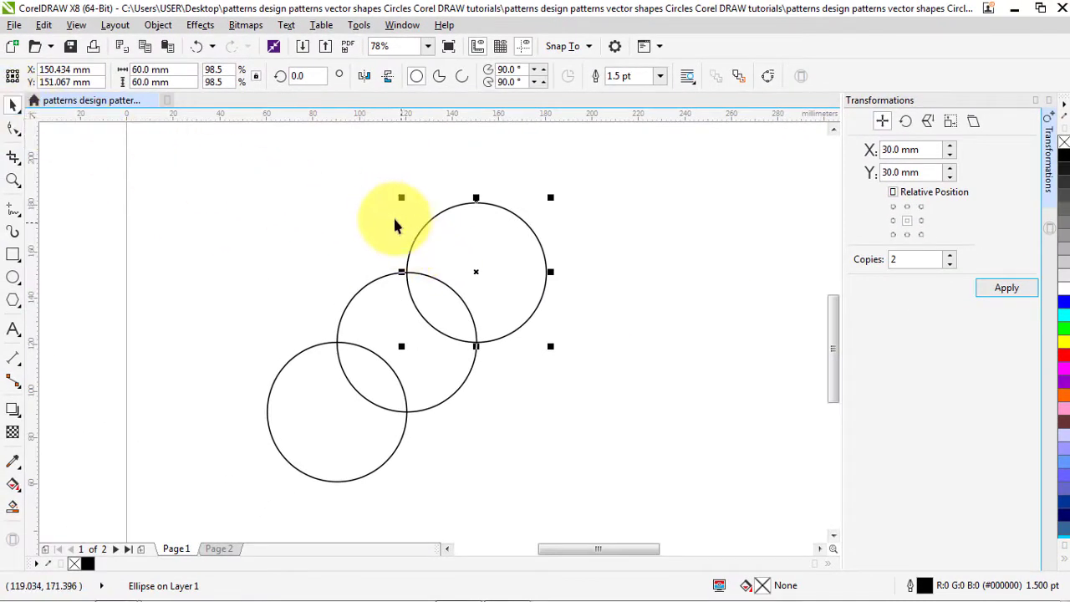
# - Trim the middle circle with the overlapping upper-right circle
pyautogui.click(428, 230)
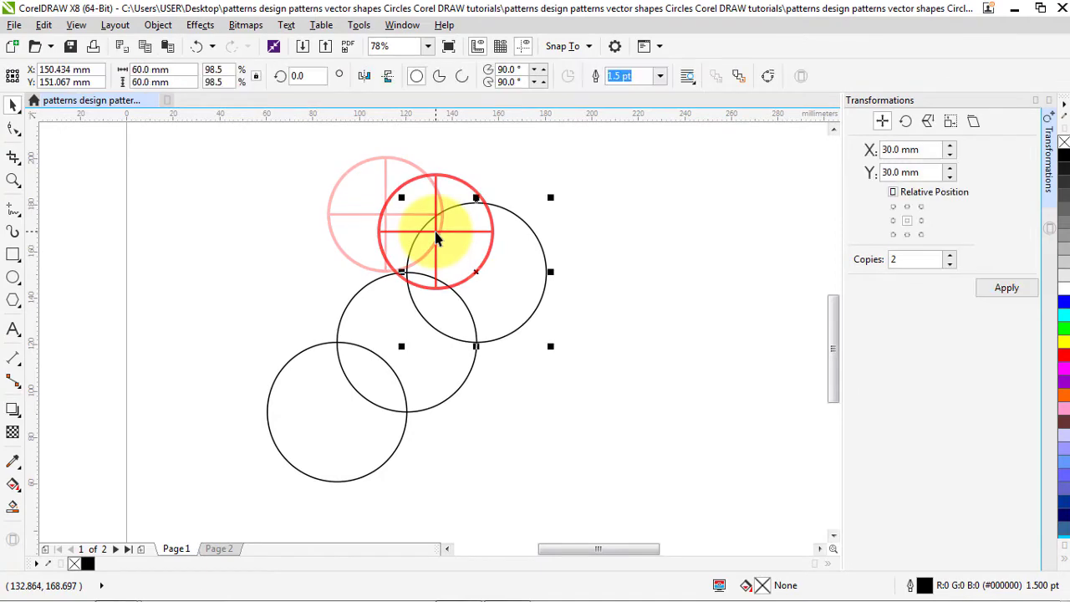
pyautogui.keyDown('shift'); pyautogui.click(387, 301); pyautogui.keyUp('shift')
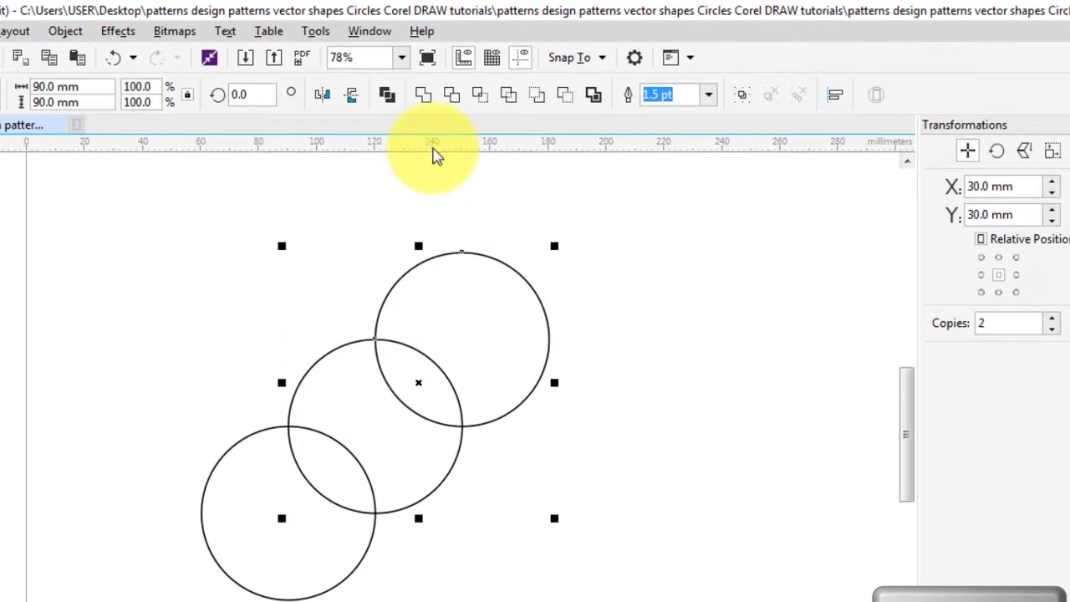
pyautogui.click(451, 96)
pyautogui.click(318, 247)
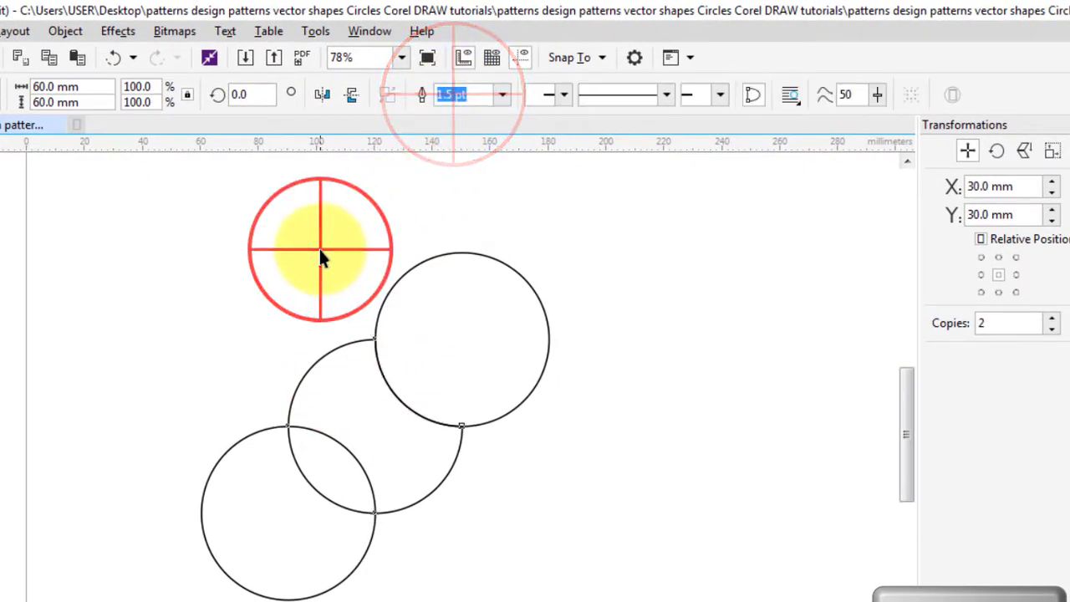
# - Trim the middle shape with the overlapping lower-left circle
pyautogui.click(280, 479)
pyautogui.keyDown('shift'); pyautogui.click(313, 399); pyautogui.keyUp('shift')
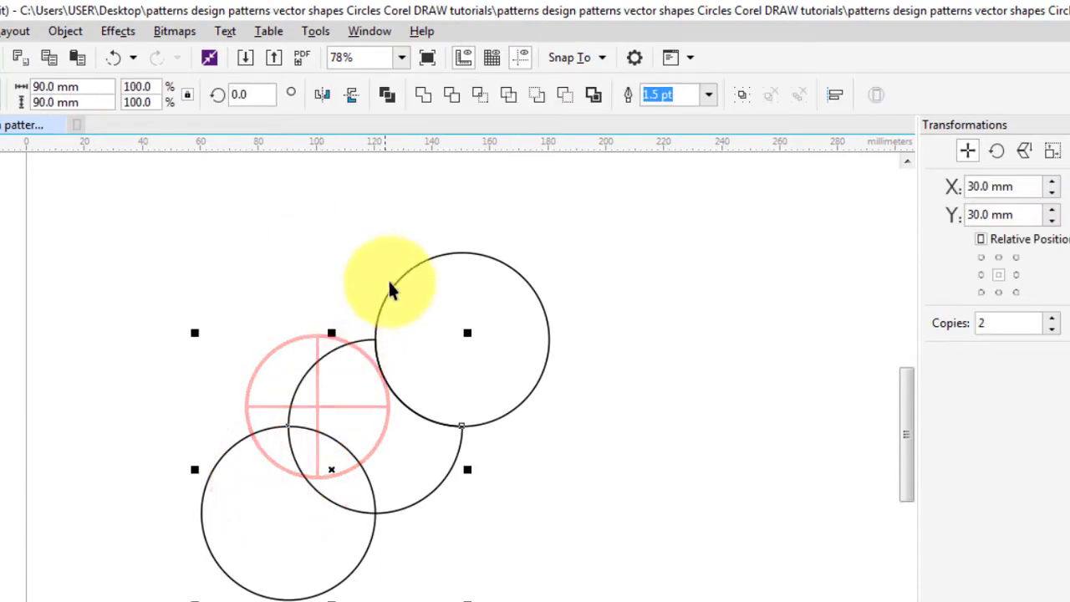
pyautogui.click(451, 94)
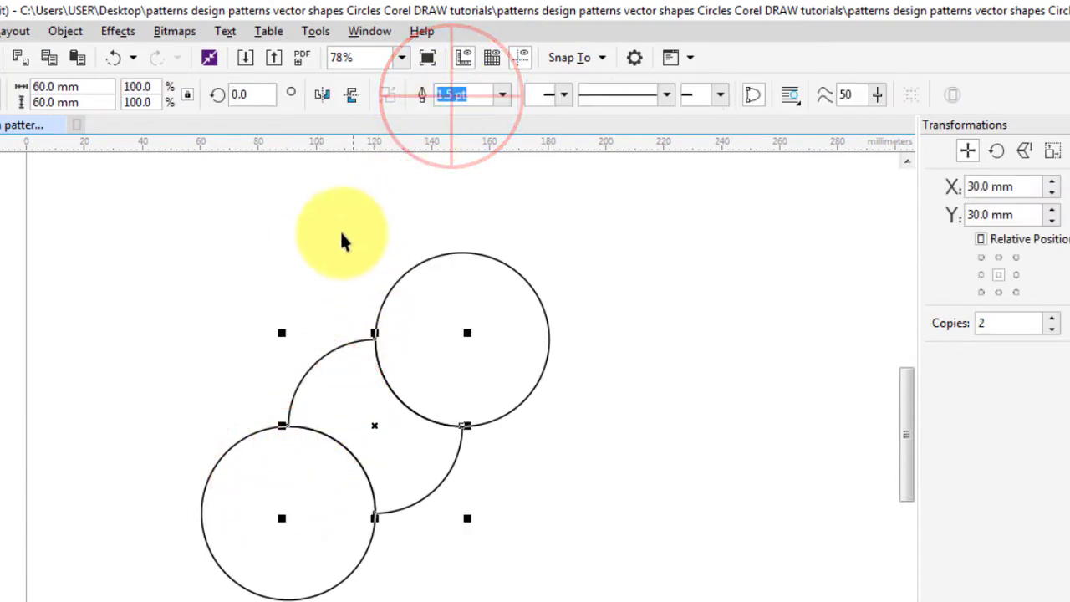
pyautogui.click(311, 260)
# - Delete the upper-right and lower-left circles, keeping only the trimmed middle shape
pyautogui.rightClick(421, 317)
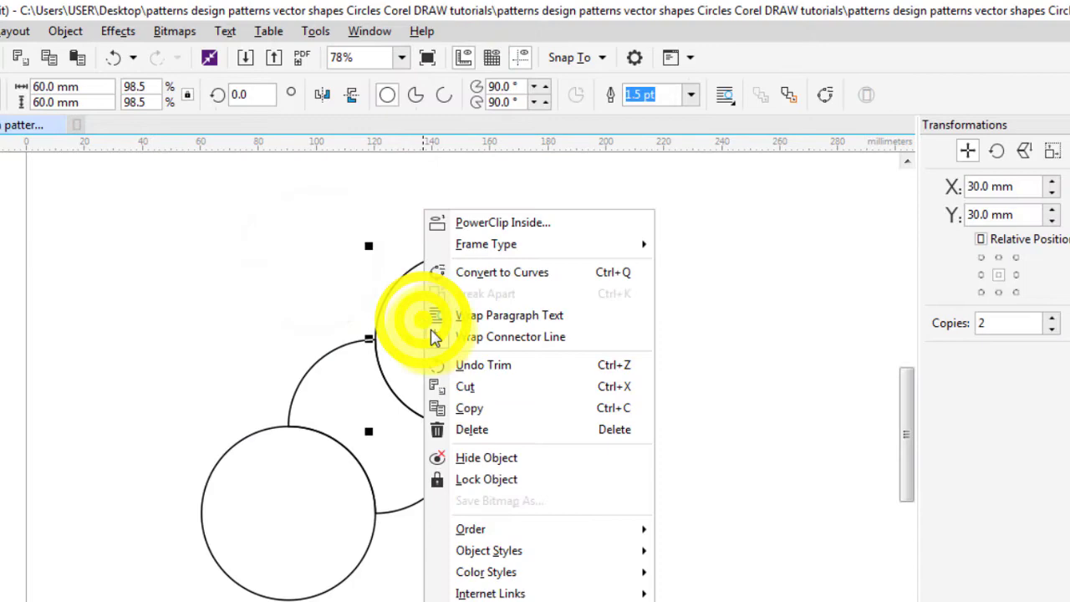
pyautogui.click(477, 430)
pyautogui.rightClick(296, 486)
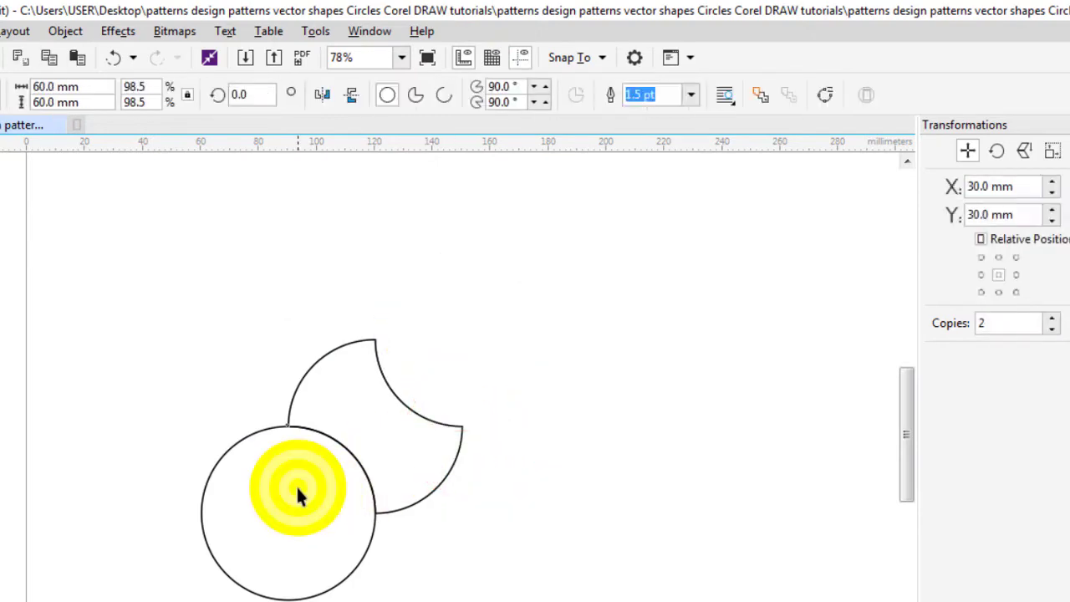
pyautogui.click(342, 429)
pyautogui.click(354, 423)
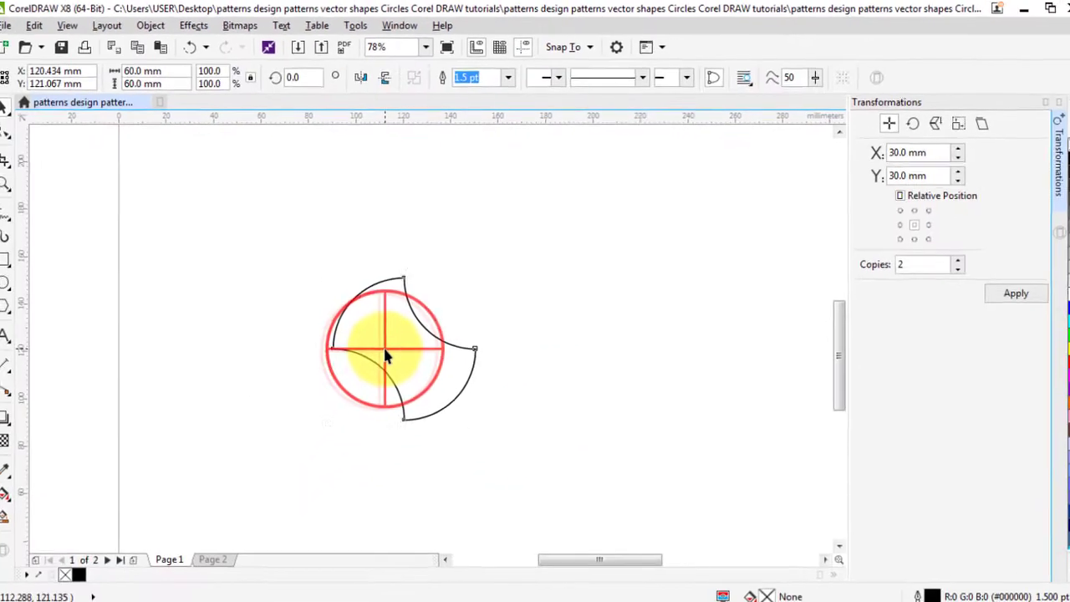
# - Apply an elliptical fountain fill to the trimmed shape
pyautogui.click(386, 355)
pyautogui.scroll(3, 387, 355)
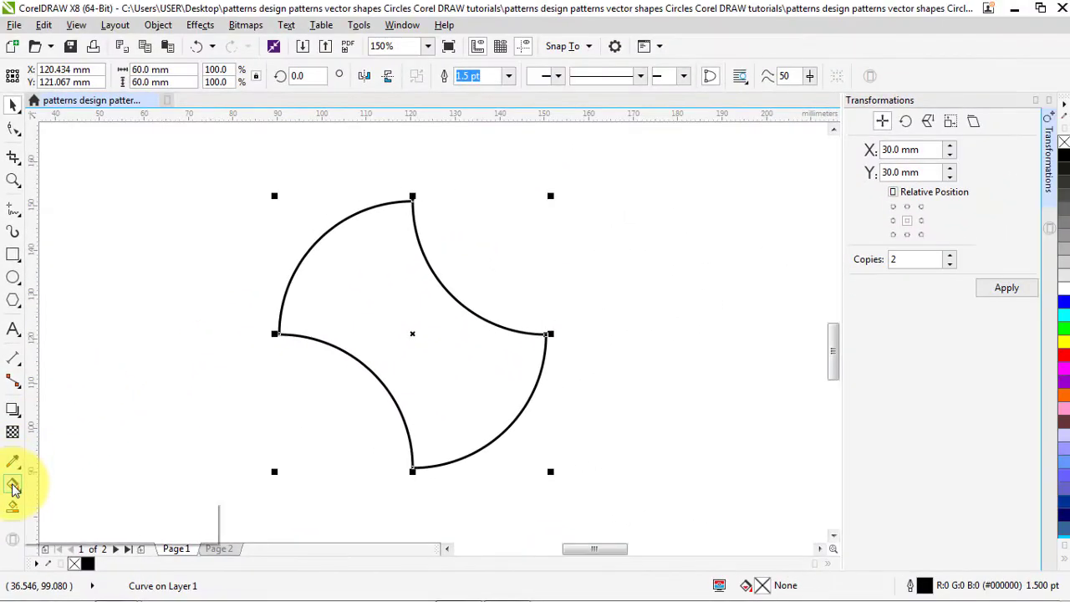
pyautogui.click(12, 487)
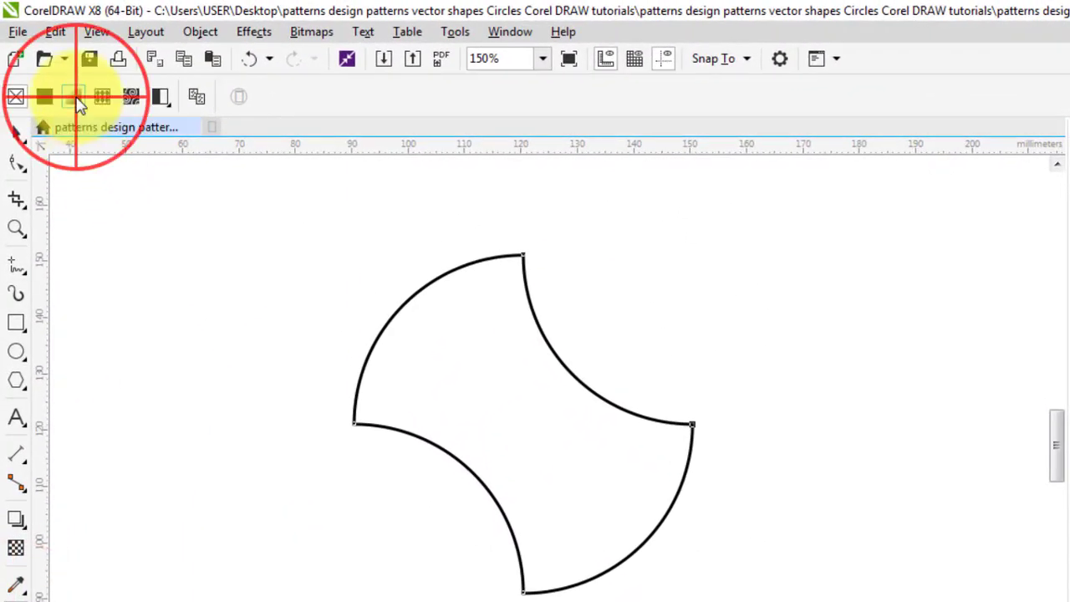
pyautogui.click(76, 98)
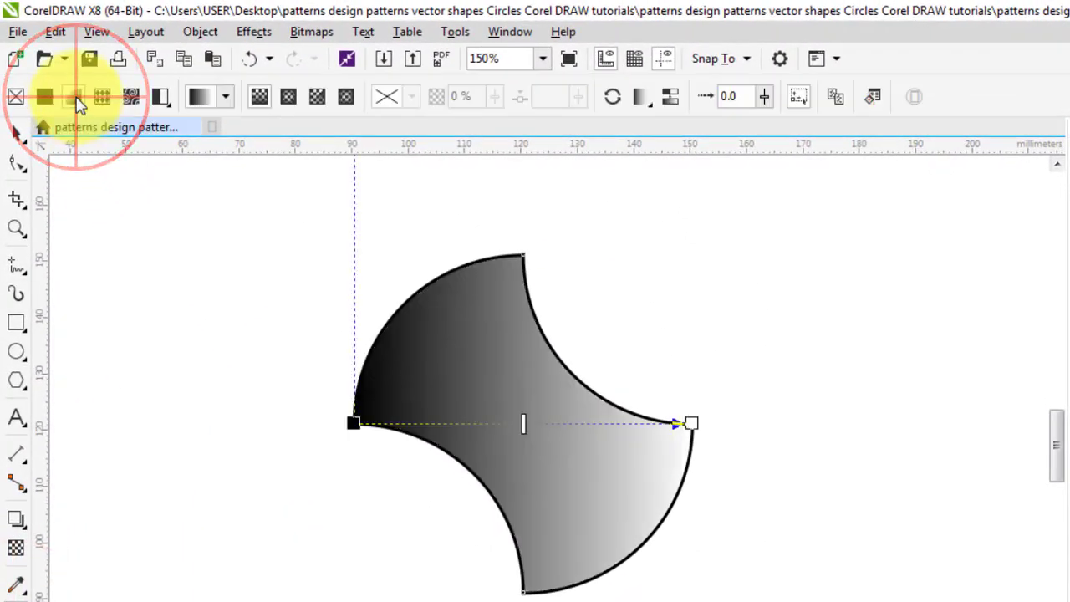
pyautogui.click(287, 97)
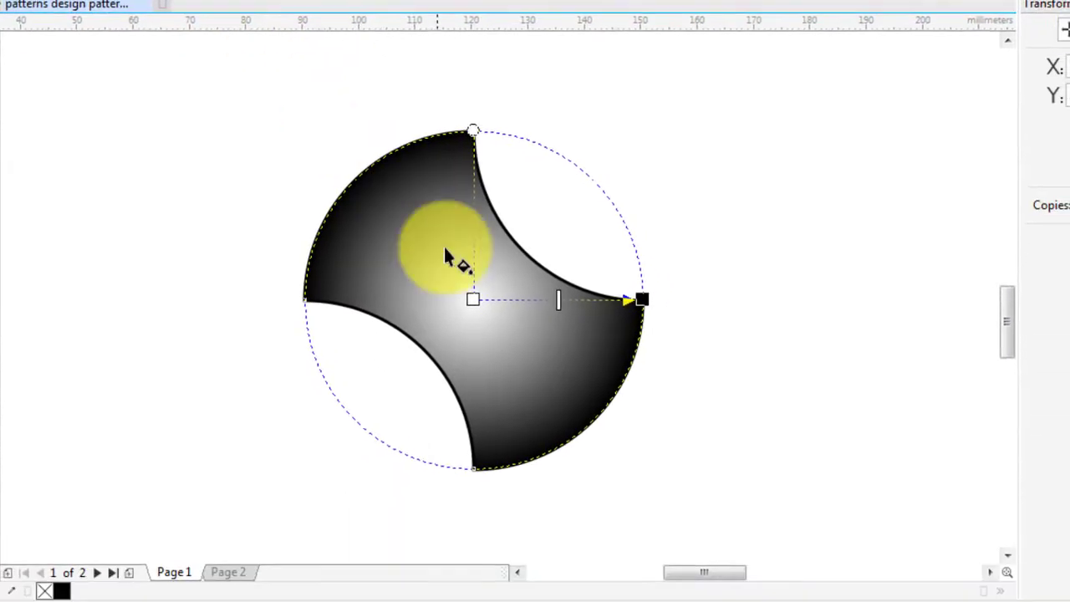
# - Change the centre colour of the shape's elliptical fountain fill to purple #B700FF
pyautogui.click(472, 299)
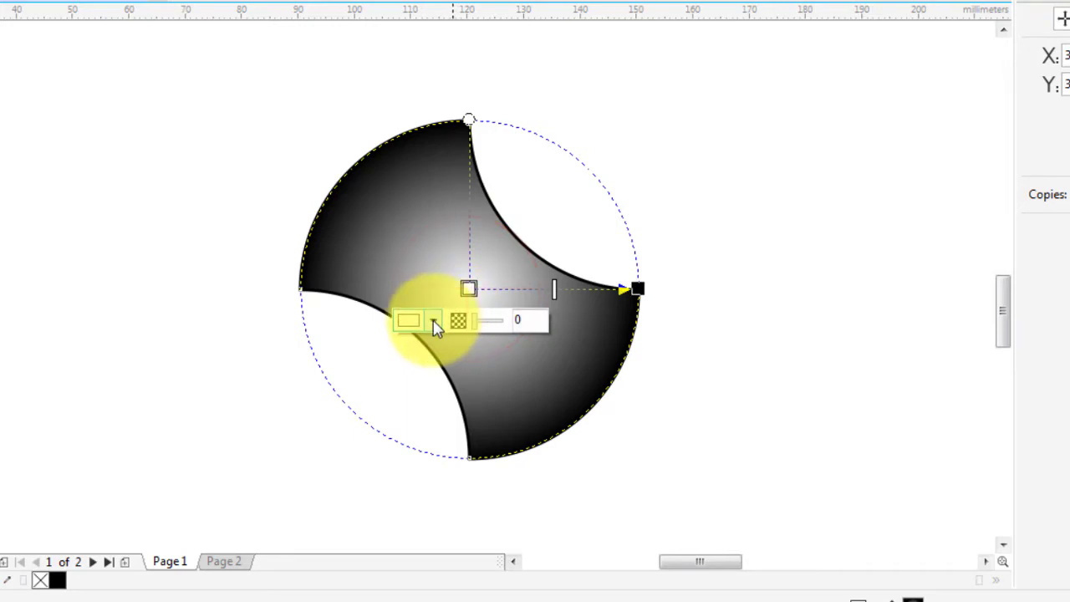
pyautogui.click(433, 320)
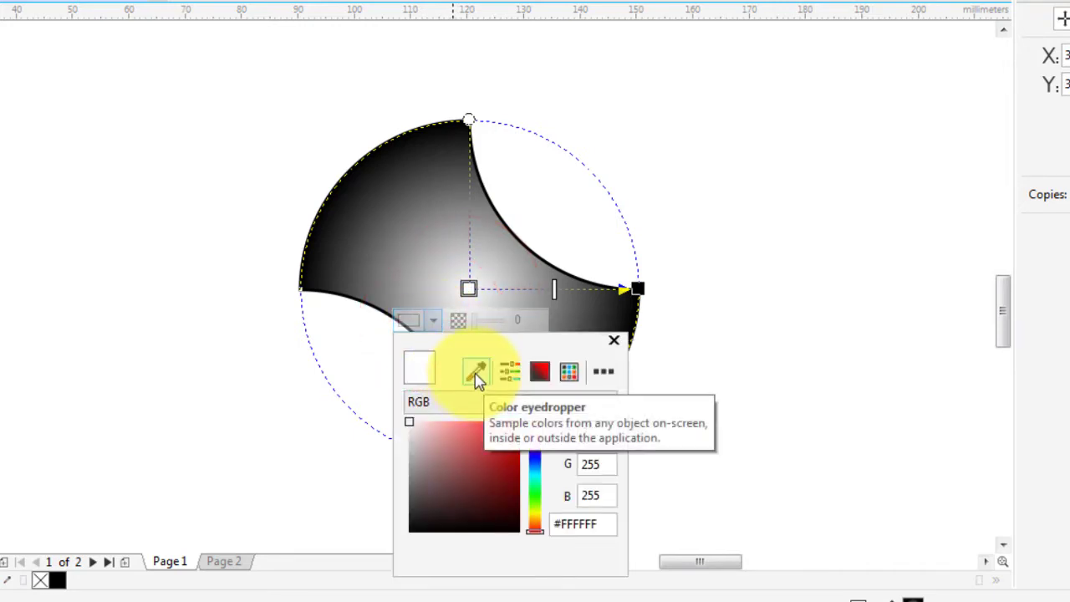
pyautogui.click(475, 374)
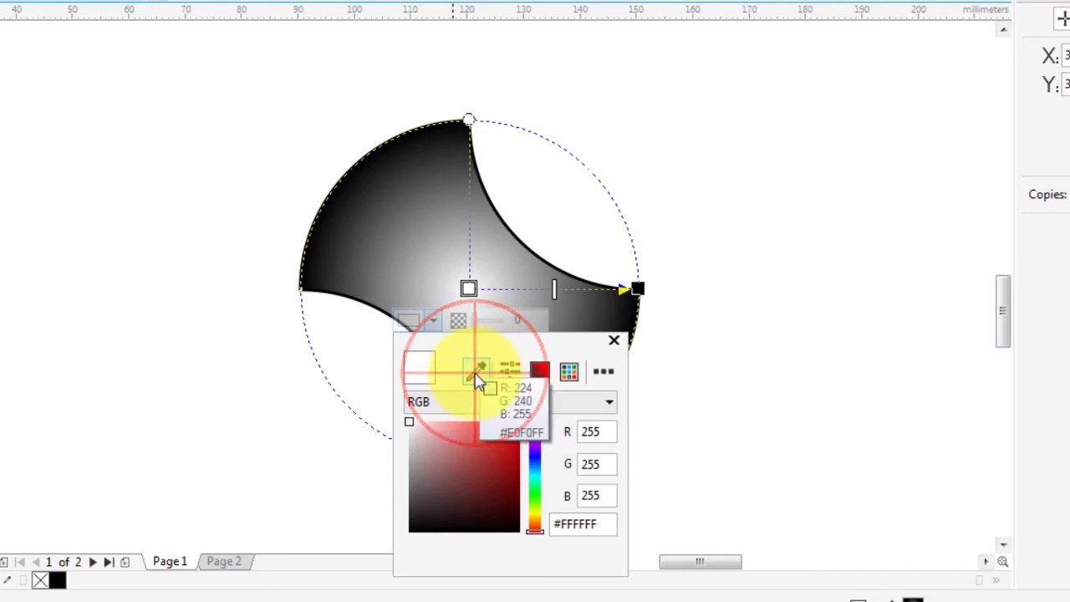
pyautogui.click(541, 437)
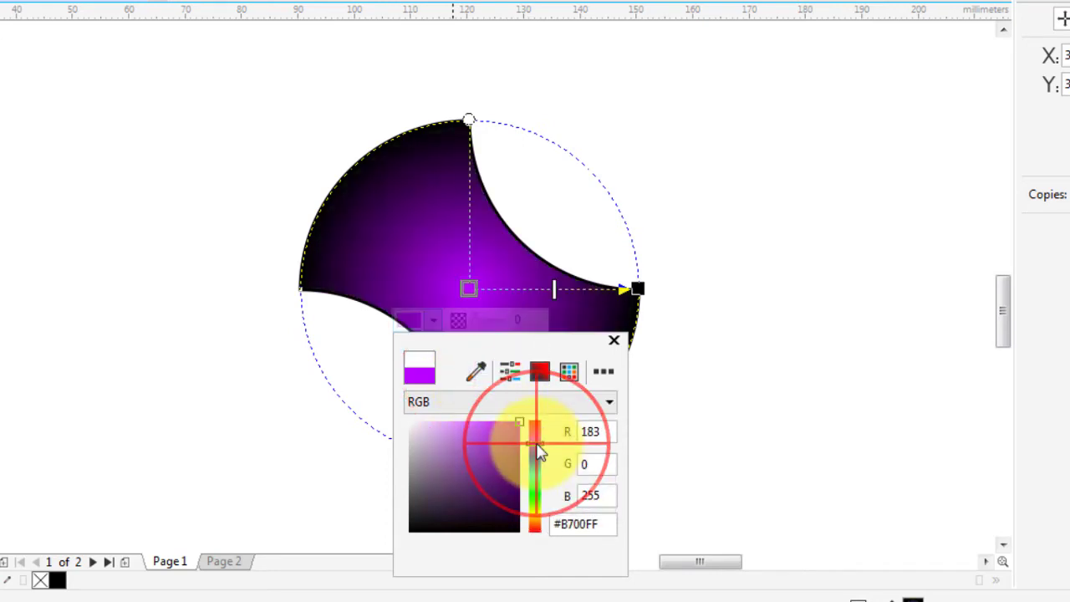
# - Shift the fountain fill's midpoint outward, closer to the black end, to enlarge the purple area
pyautogui.click(552, 288)
pyautogui.click(552, 287)
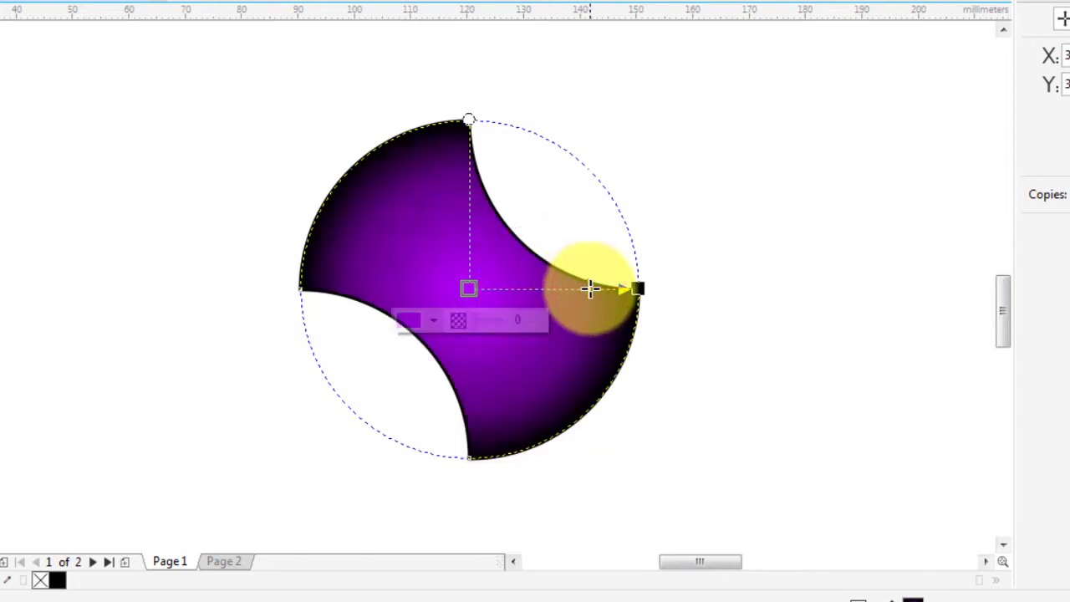
pyautogui.moveTo(588, 288); pyautogui.dragTo(597, 290)
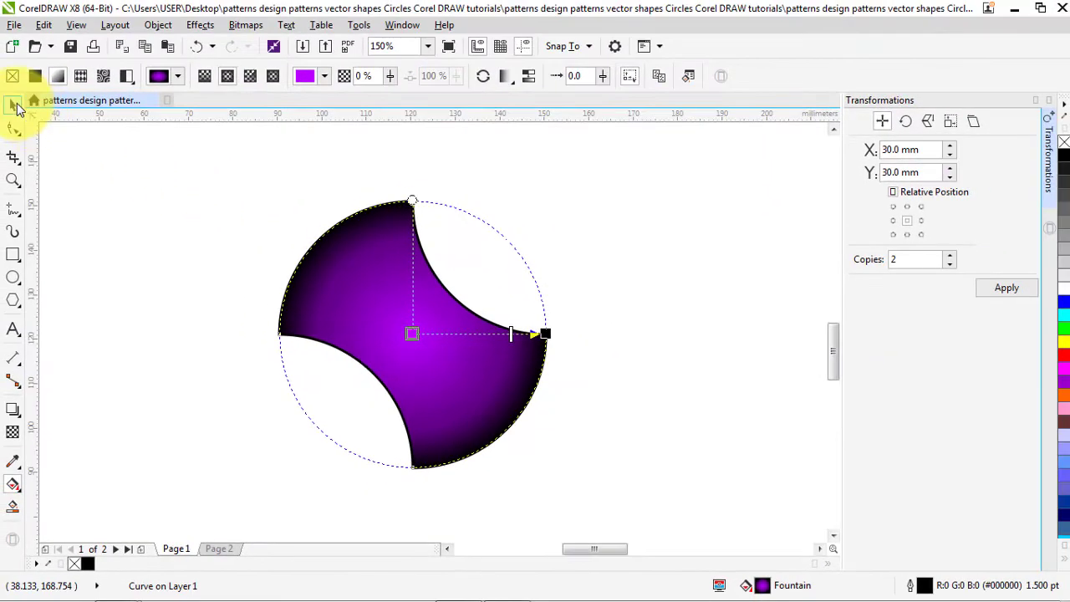
# - Finish editing the fill, close the Transformations docker and set the shape's outline width to None
pyautogui.click(15, 108)
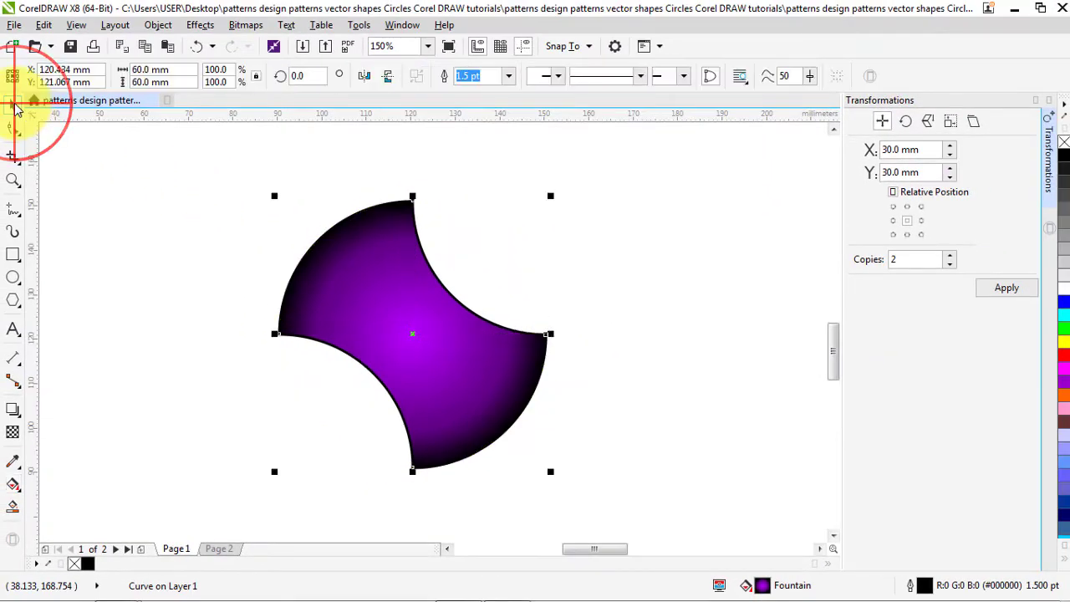
pyautogui.click(1035, 100)
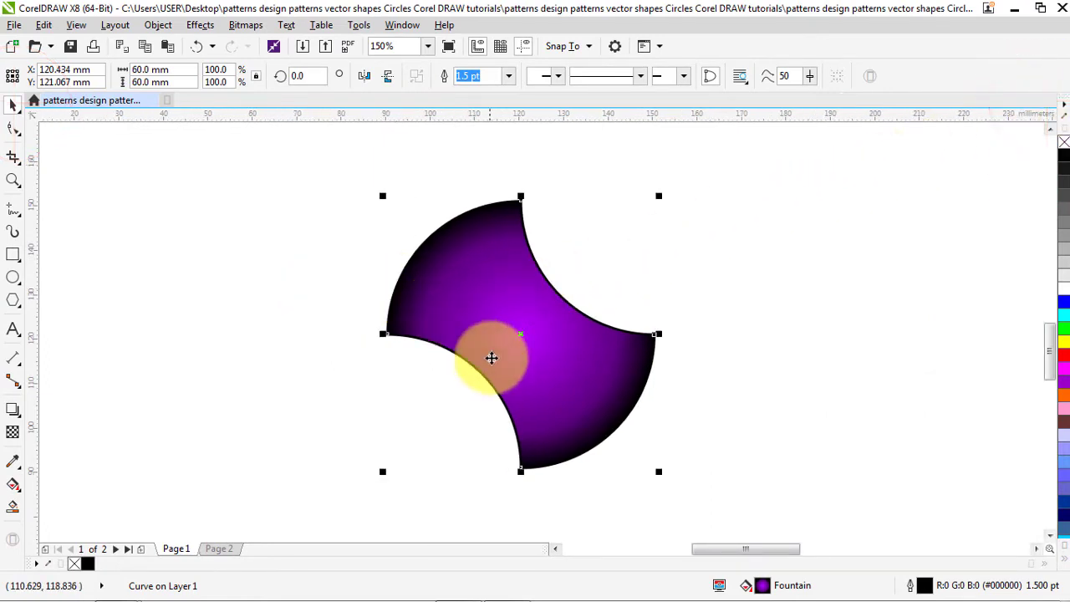
pyautogui.click(510, 77)
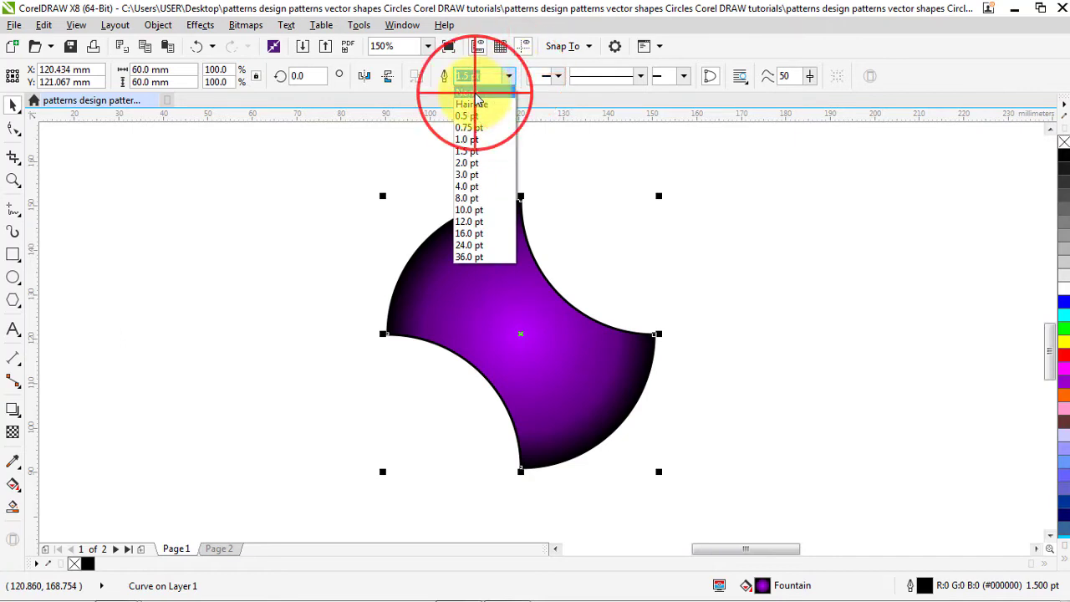
pyautogui.click(473, 92)
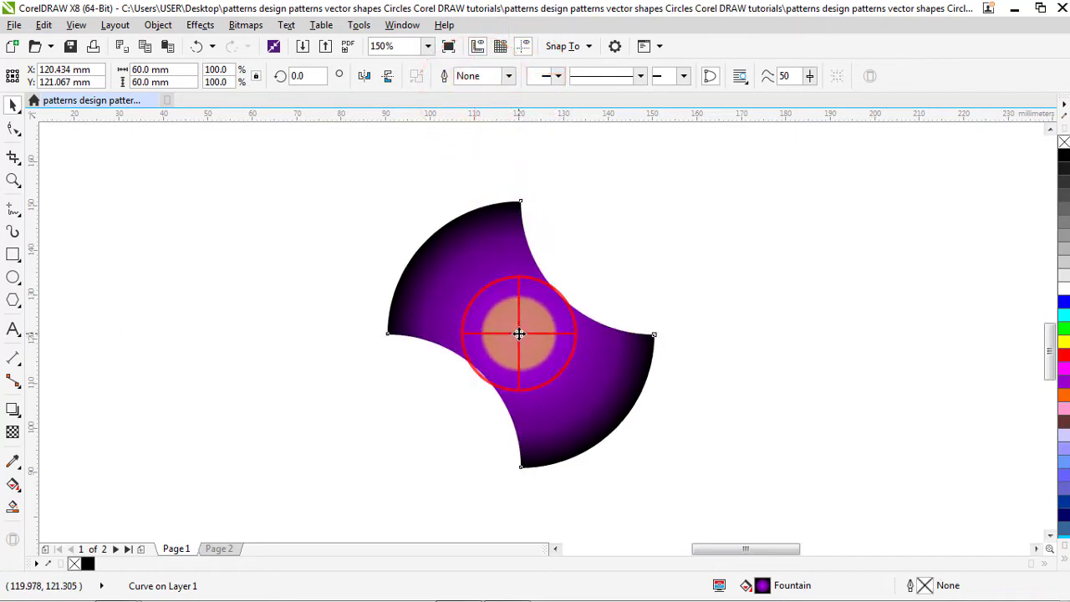
# - Place a copy of the purple shape to the right of the original and mirror the copy horizontally
pyautogui.moveTo(519, 333); pyautogui.dragTo(814, 326)
pyautogui.rightClick(814, 326)
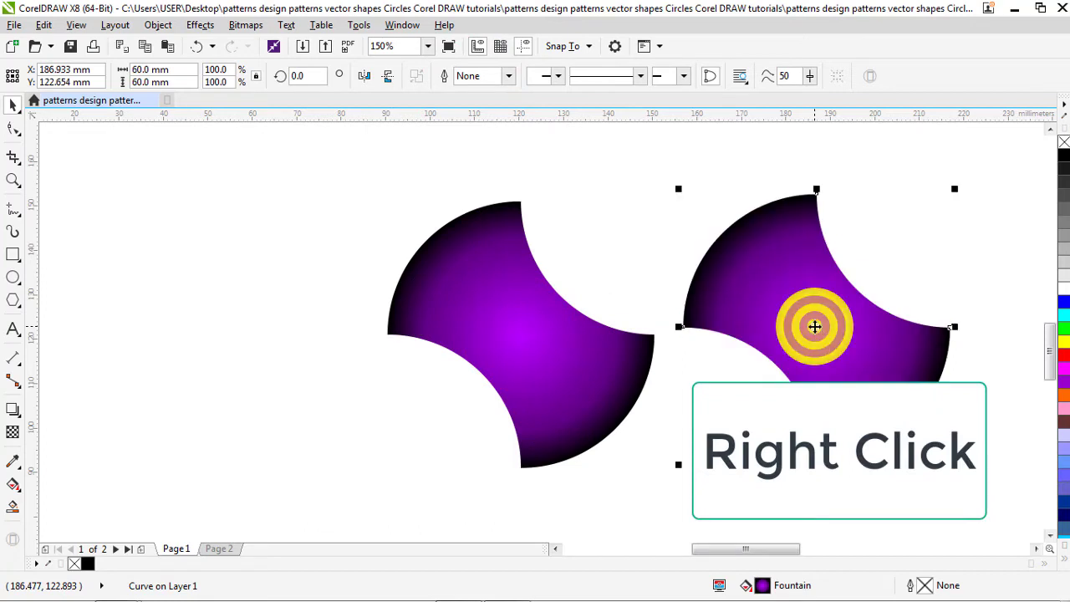
pyautogui.click(365, 78)
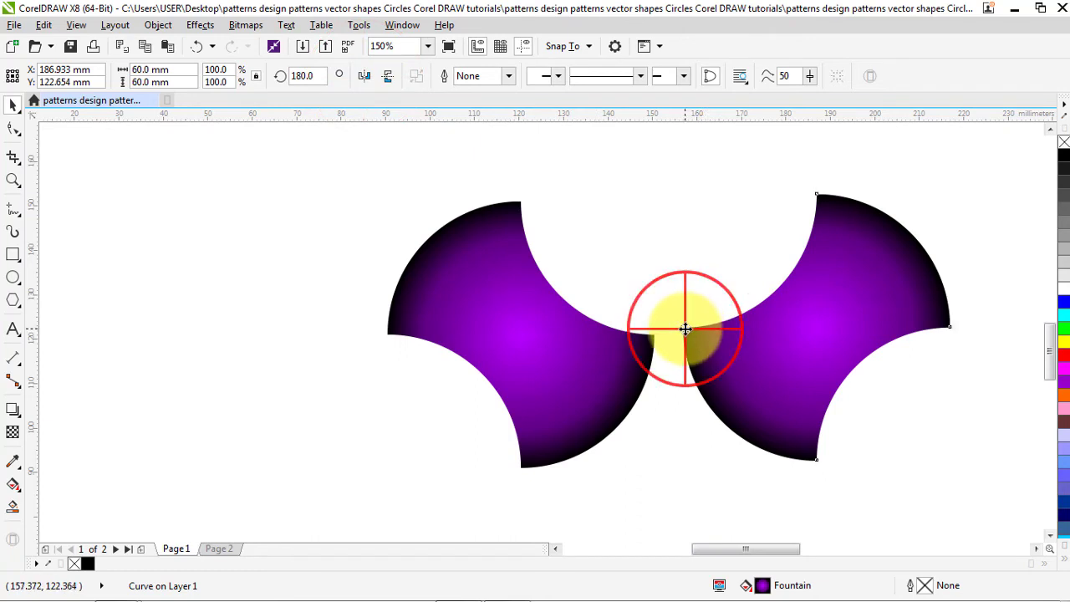
# - Move the mirrored copy so its rounded edge fits into the original shape's upper-right concave curve
pyautogui.moveTo(686, 328); pyautogui.dragTo(520, 203)
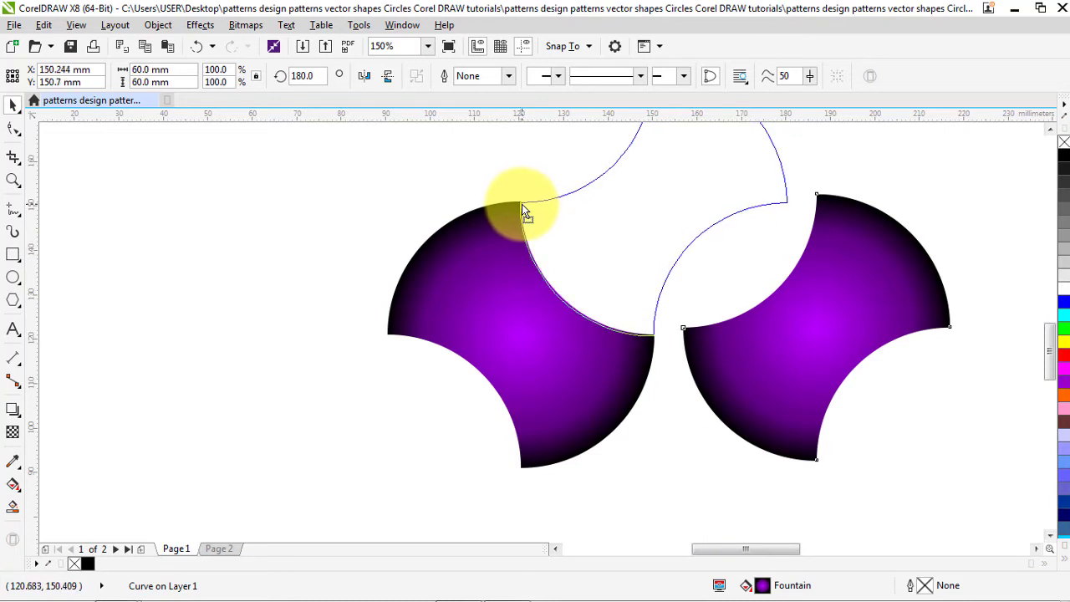
pyautogui.moveTo(522, 204); pyautogui.dragTo(522, 204)
pyautogui.press('Escape')
pyautogui.scroll(4, 499, 283)
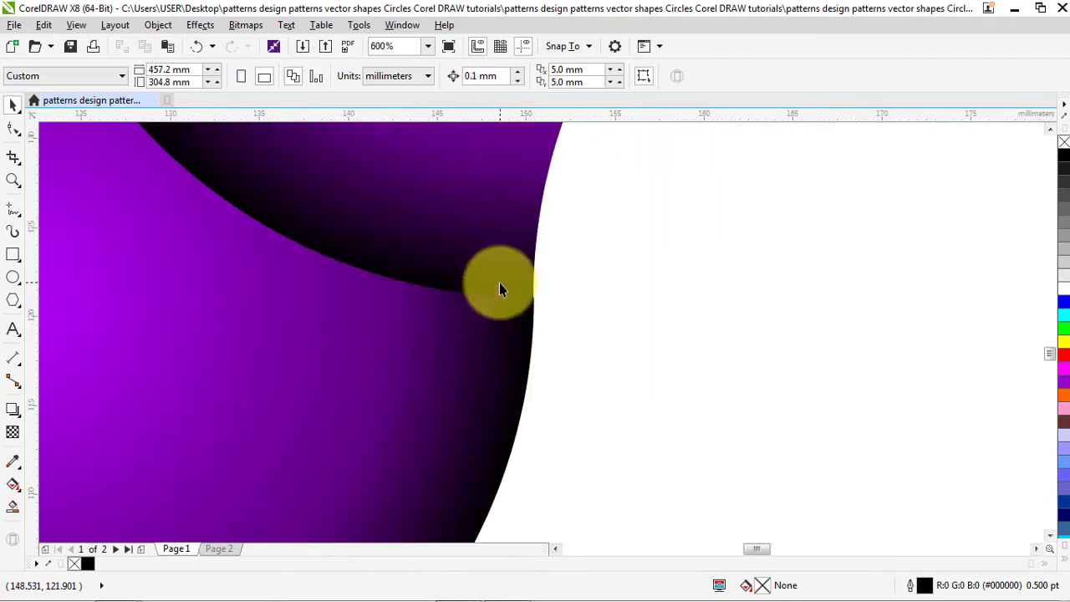
pyautogui.scroll(-5, 506, 333)
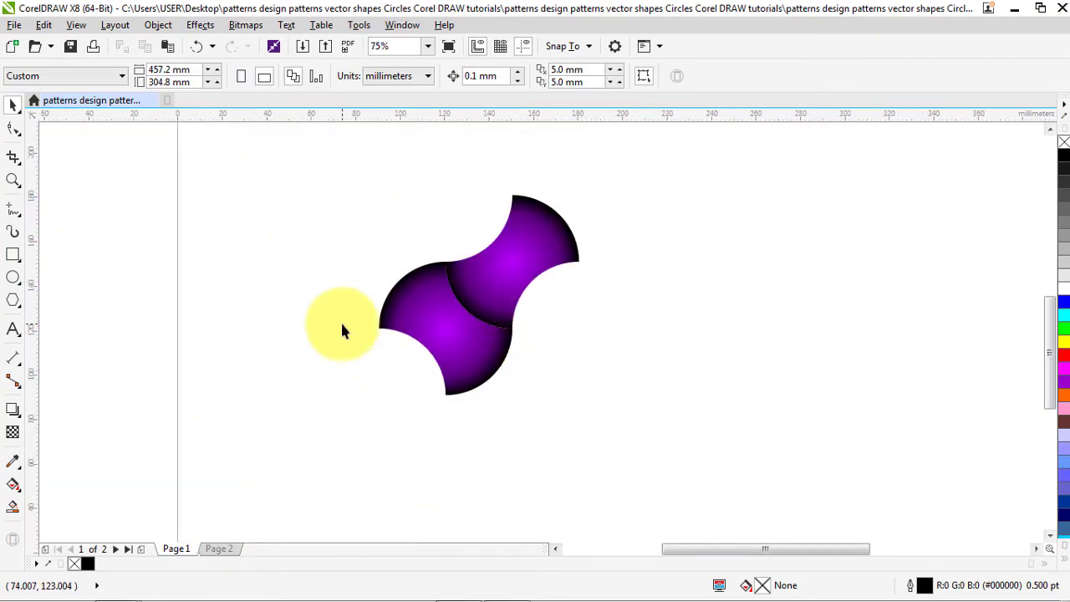
pyautogui.scroll(-2, 311, 320)
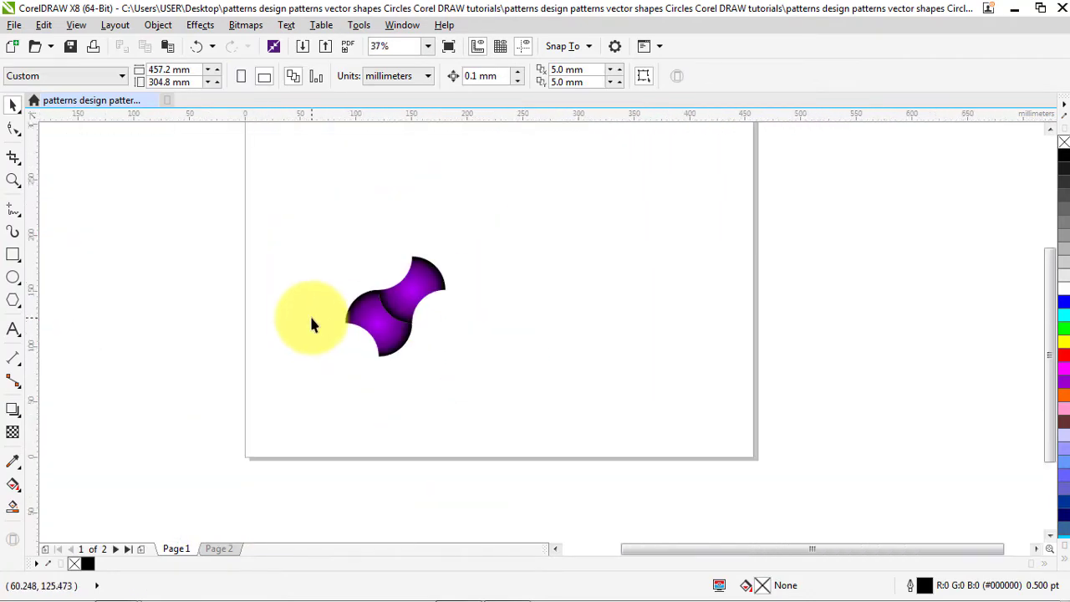
# - Move both interlocking shapes into the page's upper-right corner and group them
pyautogui.click(428, 47)
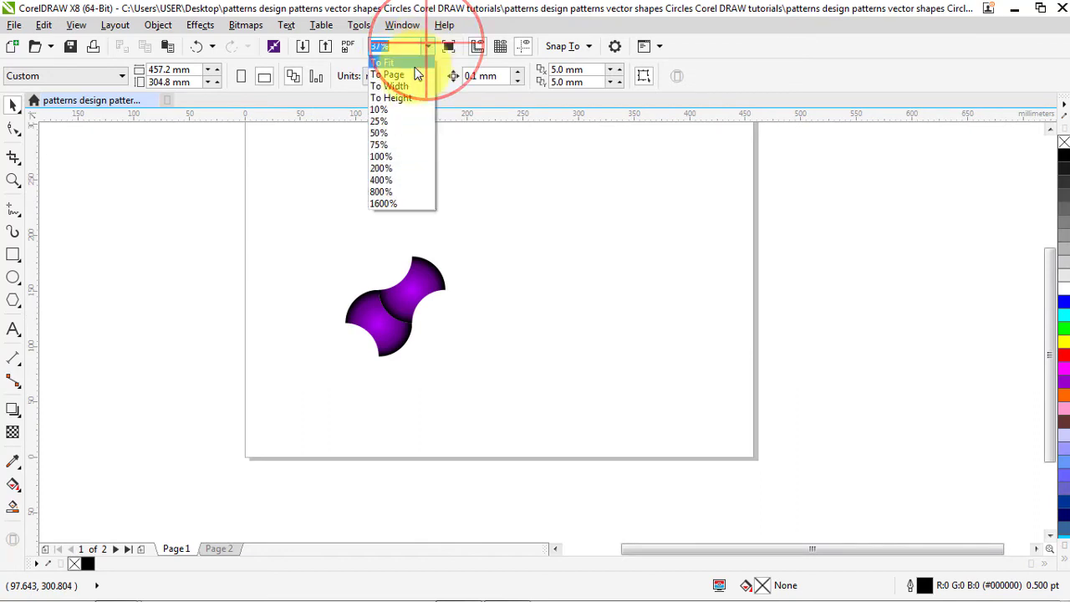
pyautogui.click(404, 99)
pyautogui.moveTo(325, 270); pyautogui.dragTo(500, 429)
pyautogui.moveTo(418, 358); pyautogui.dragTo(779, 201)
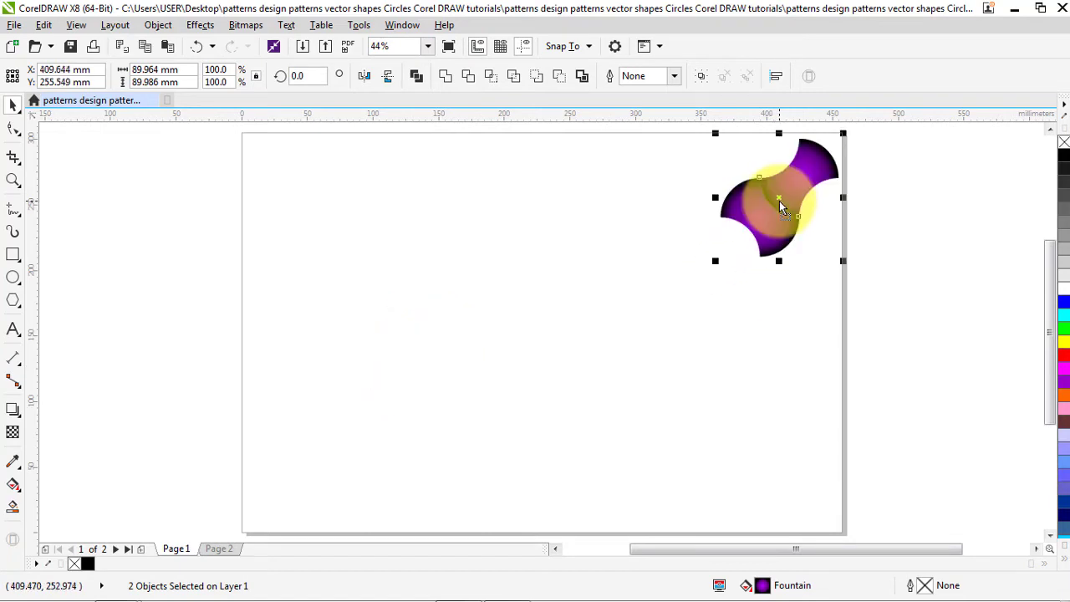
pyautogui.click(702, 80)
pyautogui.click(699, 78)
# - Place a copy of the group directly to its left so the two groups interlock
pyautogui.scroll(2, 770, 145)
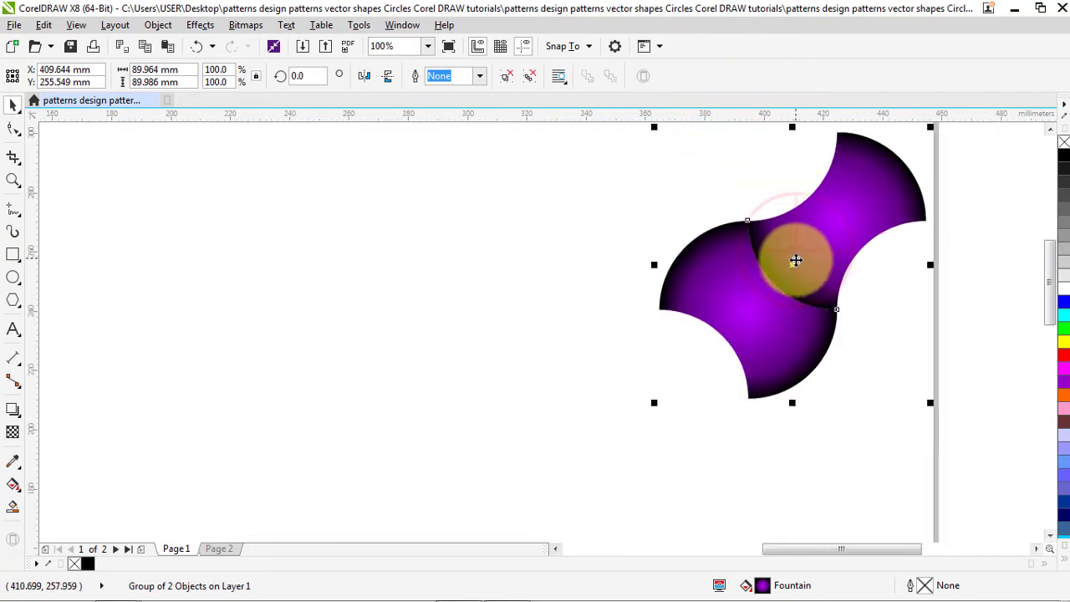
pyautogui.moveTo(799, 264); pyautogui.dragTo(617, 263)
pyautogui.rightClick(616, 266)
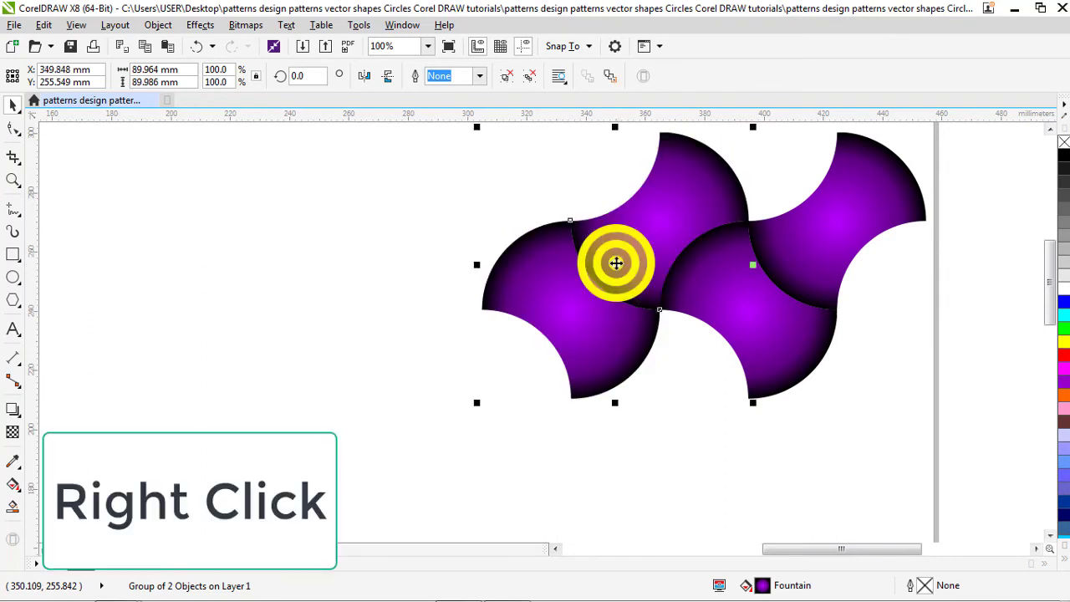
# - Repeat the duplication six more times leftward so the row spans the full page width
pyautogui.scroll(-1, 615, 263)
pyautogui.hotkey('ctrl', 'd')
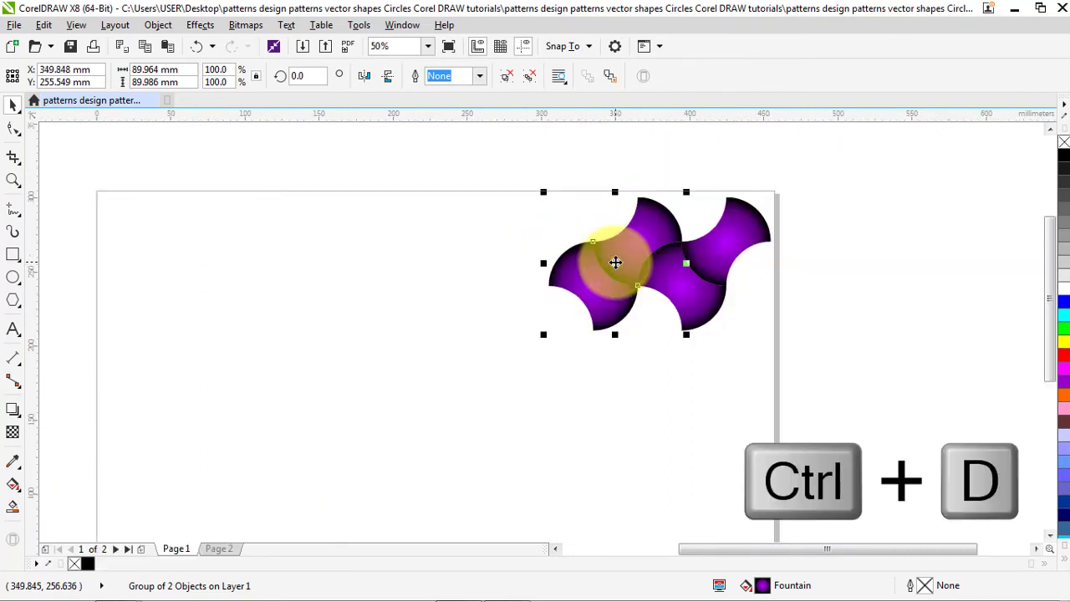
pyautogui.hotkey('ctrl', 'd')
pyautogui.hotkey('ctrl', 'd')
pyautogui.hotkey('ctrl', 'd')
pyautogui.hotkey('ctrl', 'd')
pyautogui.hotkey('ctrl', 'd')
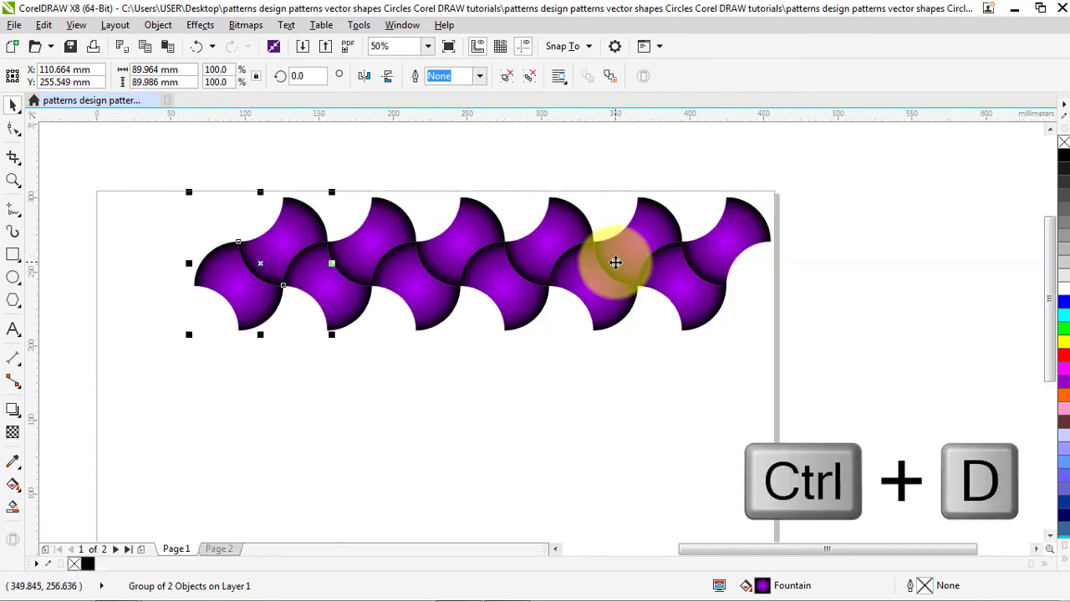
pyautogui.hotkey('ctrl', 'd')
pyautogui.scroll(-1, 615, 262)
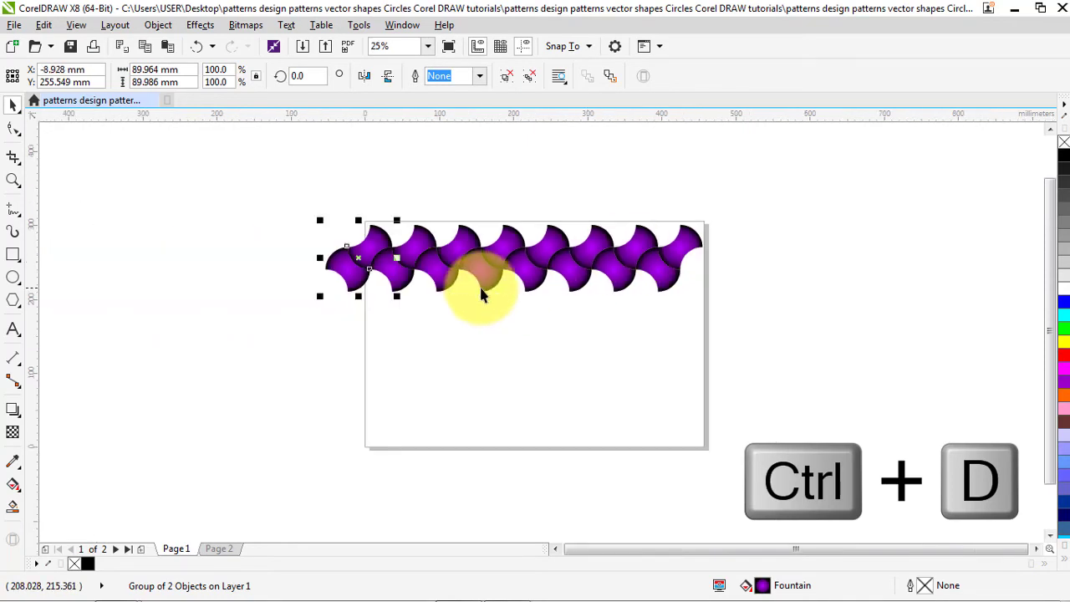
# - Select the whole row of shapes and place an interlocking copy directly below it
pyautogui.scroll(1, 491, 274)
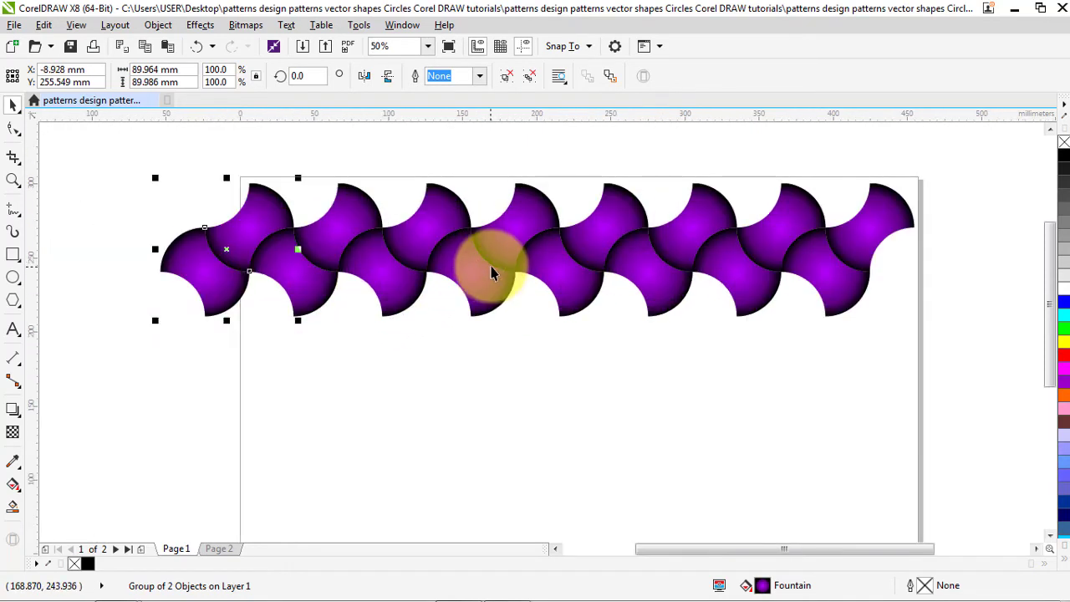
pyautogui.click(112, 160)
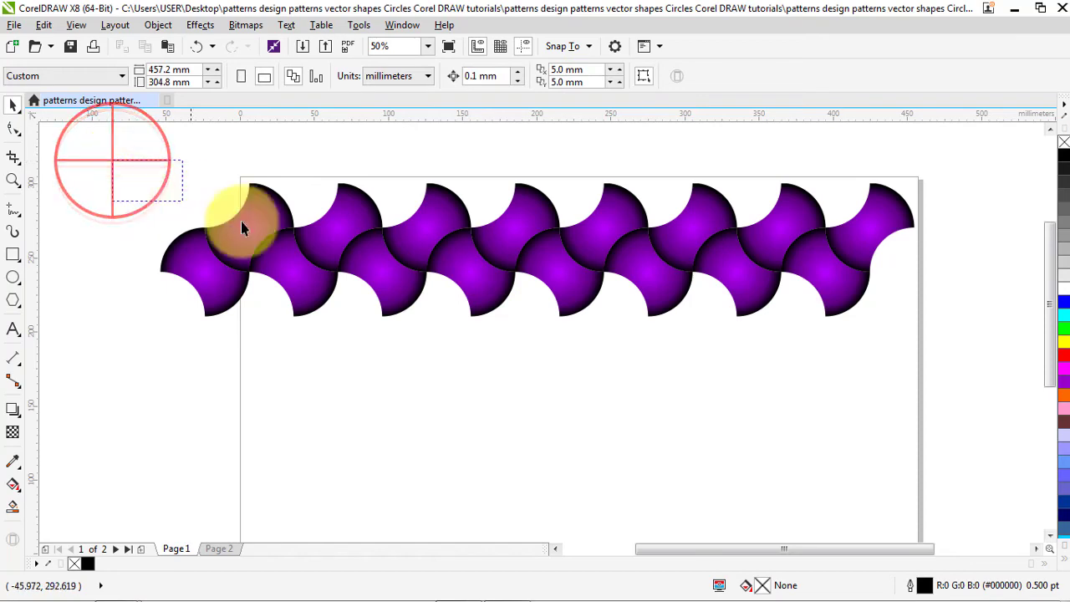
pyautogui.moveTo(240, 221); pyautogui.dragTo(948, 360)
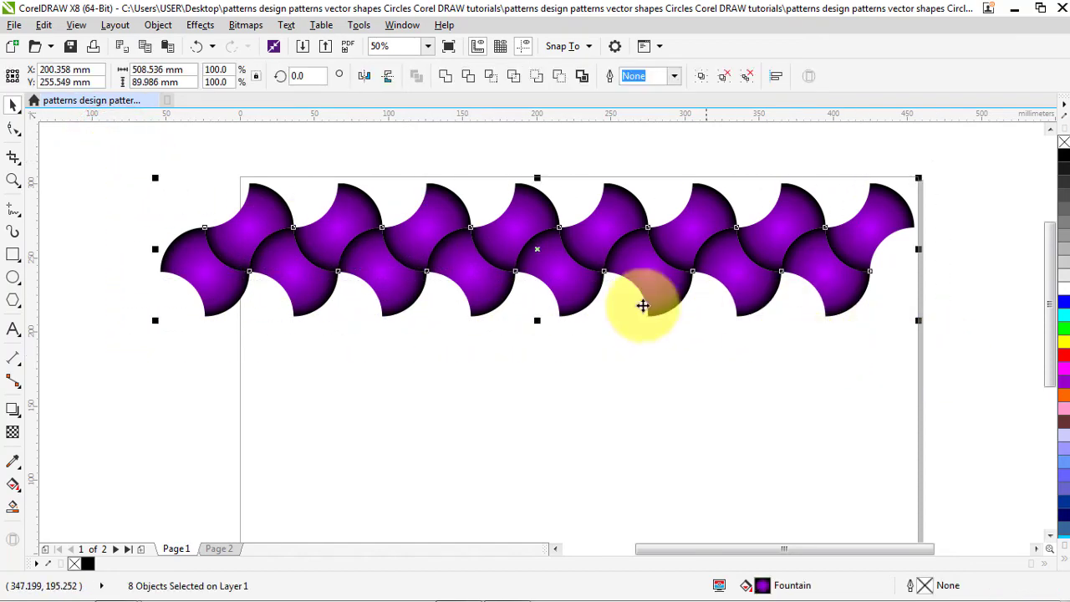
pyautogui.moveTo(537, 251); pyautogui.dragTo(530, 346)
pyautogui.rightClick(527, 346)
# - Duplicate the copied row four more times downward so the pattern covers the page height
pyautogui.scroll(-1, 546, 228)
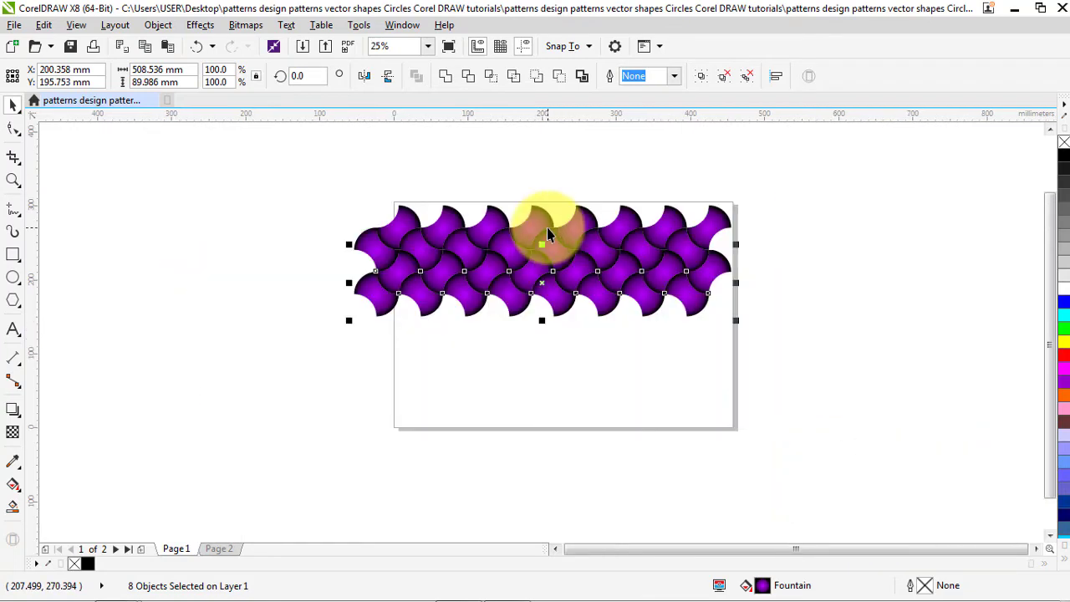
pyautogui.hotkey('ctrl', 'd')
pyautogui.hotkey('ctrl', 'd')
pyautogui.hotkey('ctrl', 'd')
pyautogui.hotkey('ctrl', 'd')
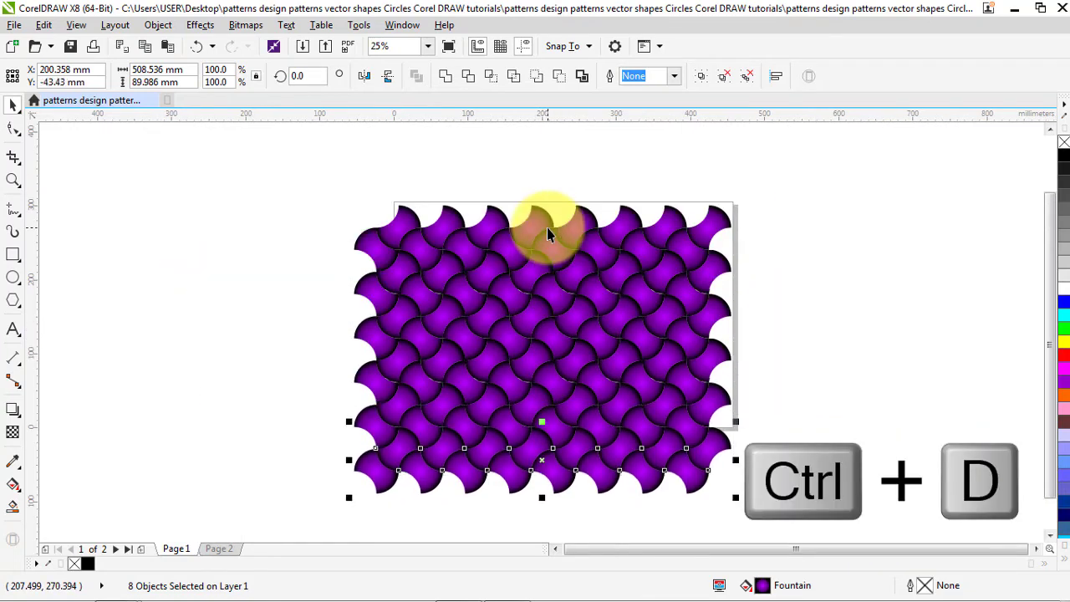
# - Group all the pattern rows and move the group left, partly off the page, to about X 103 mm
pyautogui.moveTo(307, 183); pyautogui.dragTo(748, 499)
pyautogui.click(700, 76)
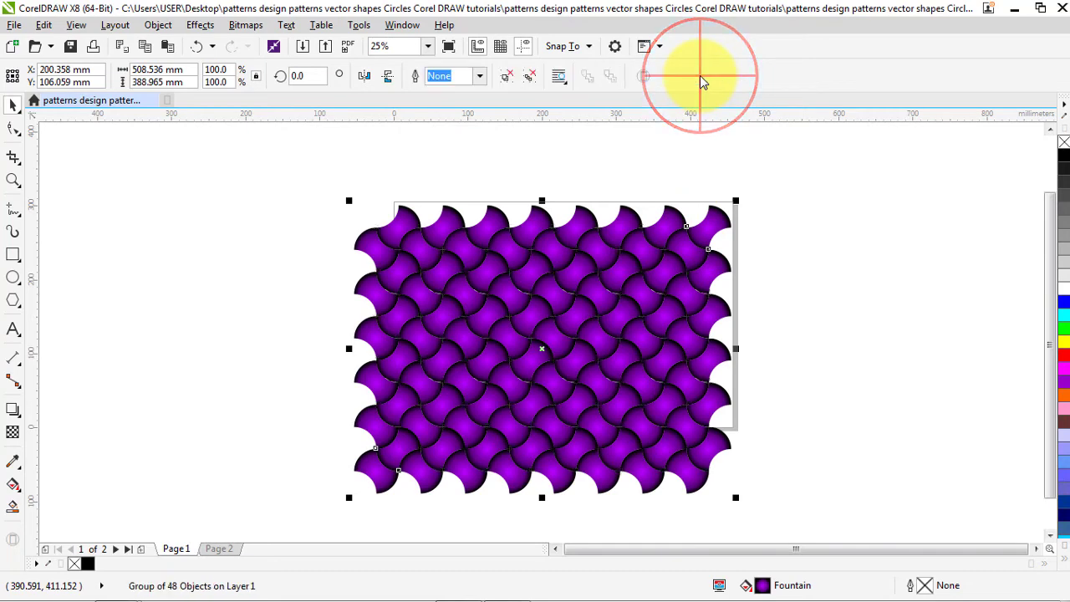
pyautogui.moveTo(617, 277); pyautogui.dragTo(551, 287)
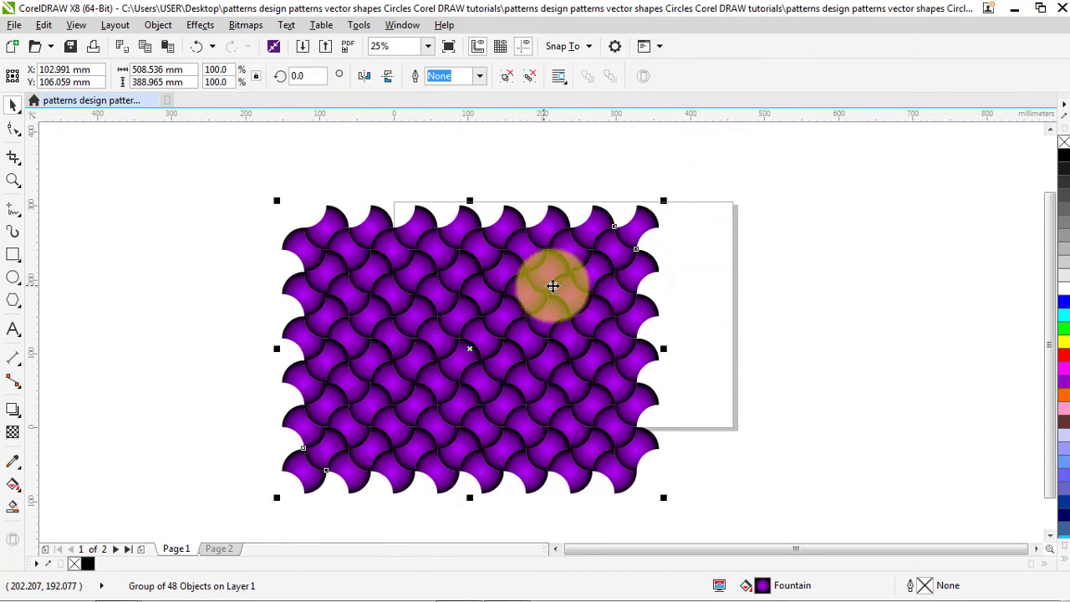
# - Create a page-sized 457.2 × 304.8 mm rectangle behind the pattern and fill it with black
pyautogui.click(823, 269)
pyautogui.click(691, 266)
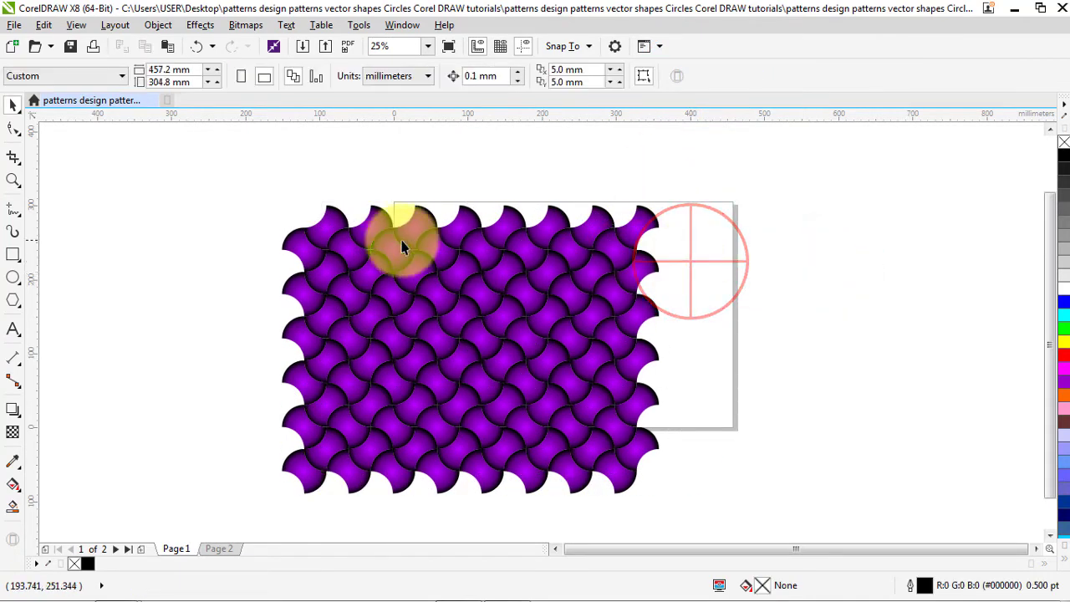
pyautogui.doubleClick(16, 259)
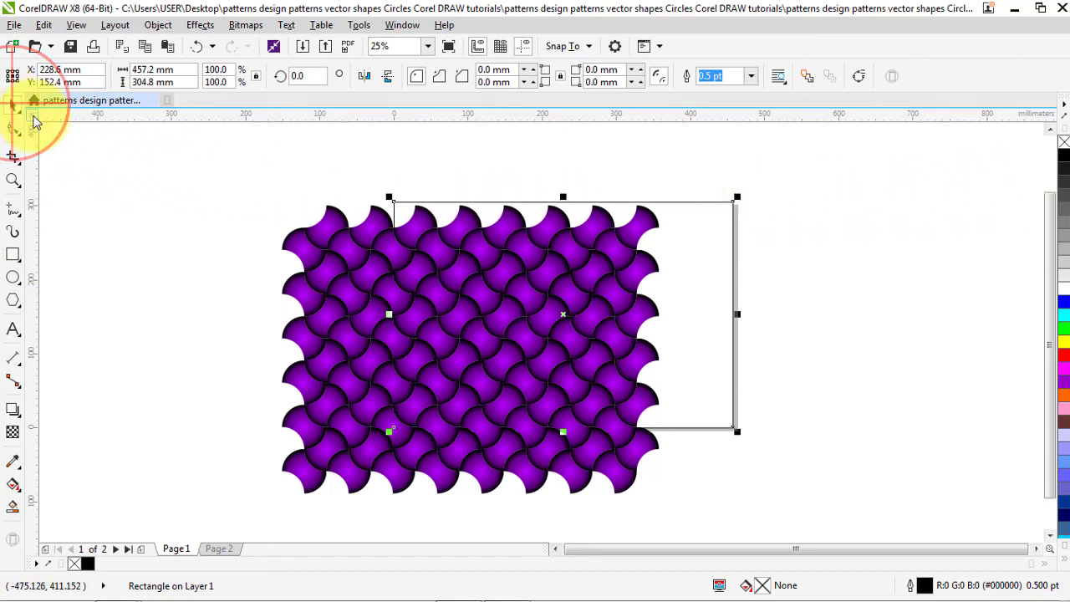
pyautogui.click(1063, 157)
pyautogui.click(231, 219)
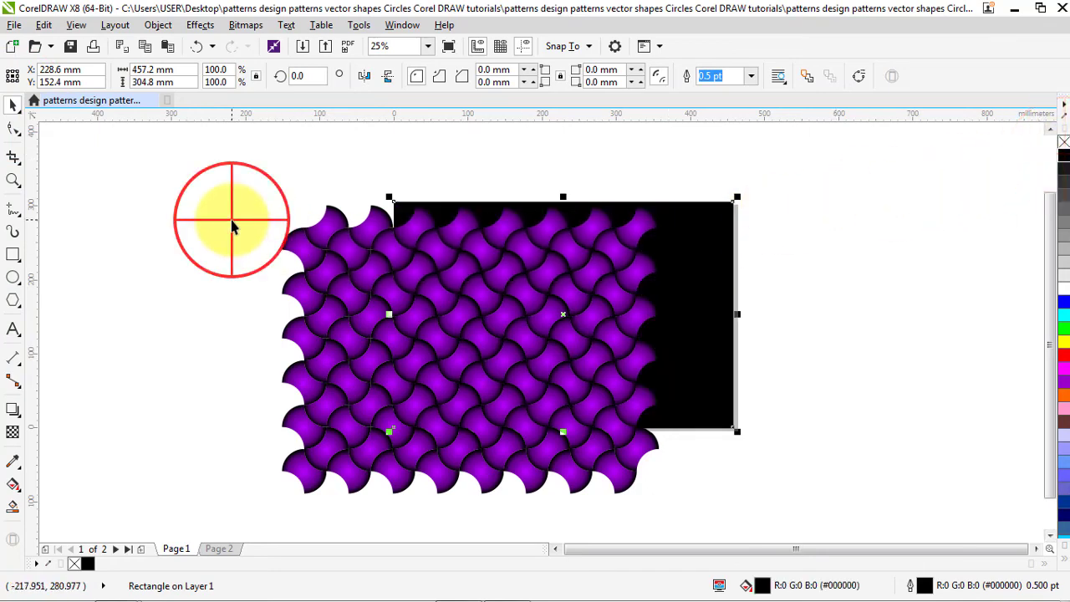
# - PowerClip the grouped purple pattern inside the black page-sized rectangle
pyautogui.click(327, 239)
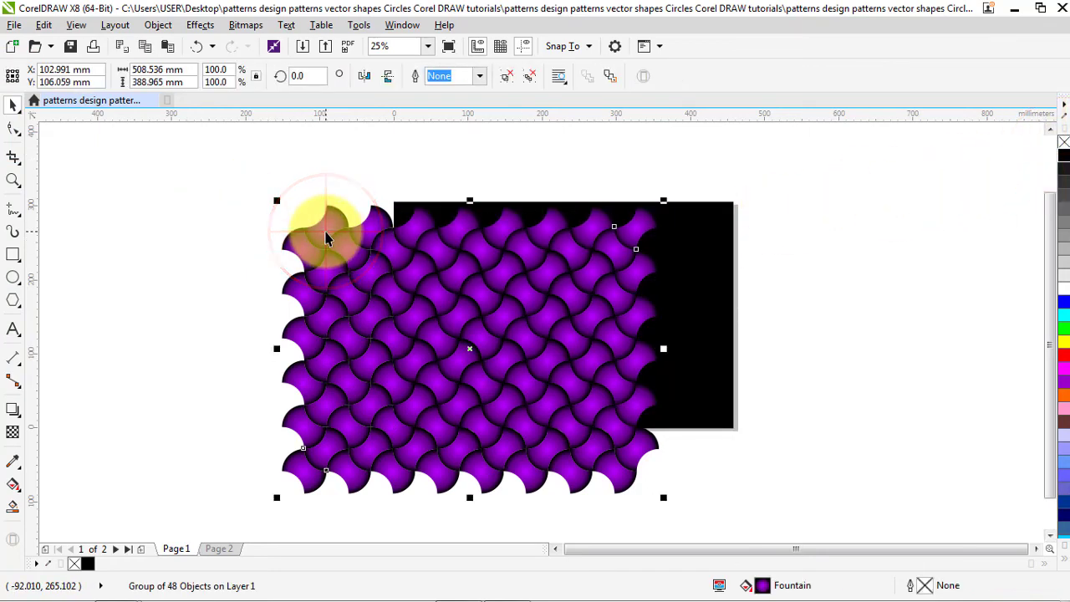
pyautogui.rightClick(327, 232)
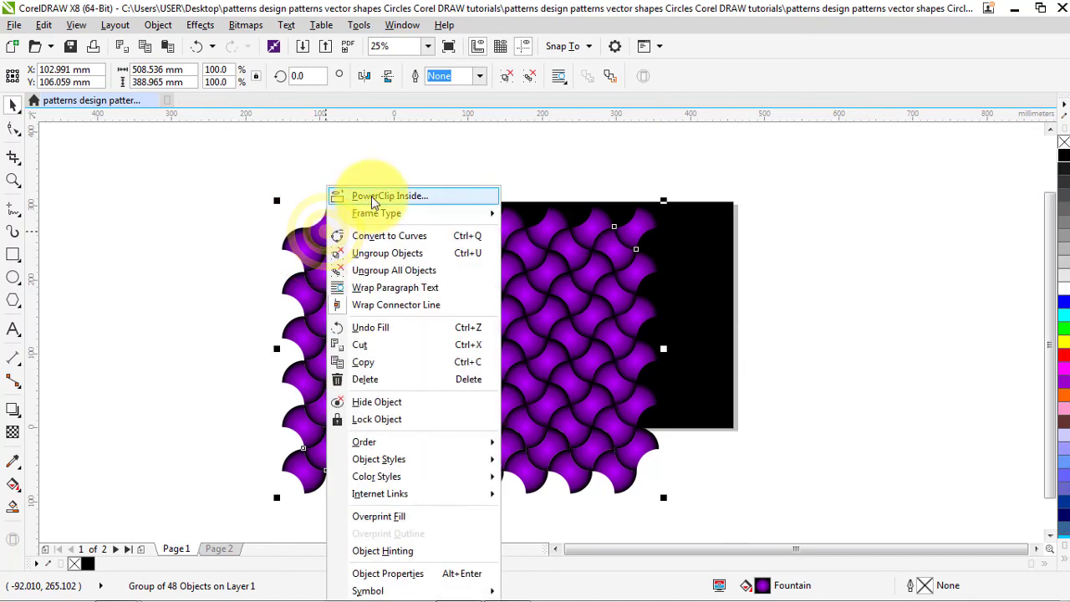
pyautogui.click(371, 196)
pyautogui.click(683, 231)
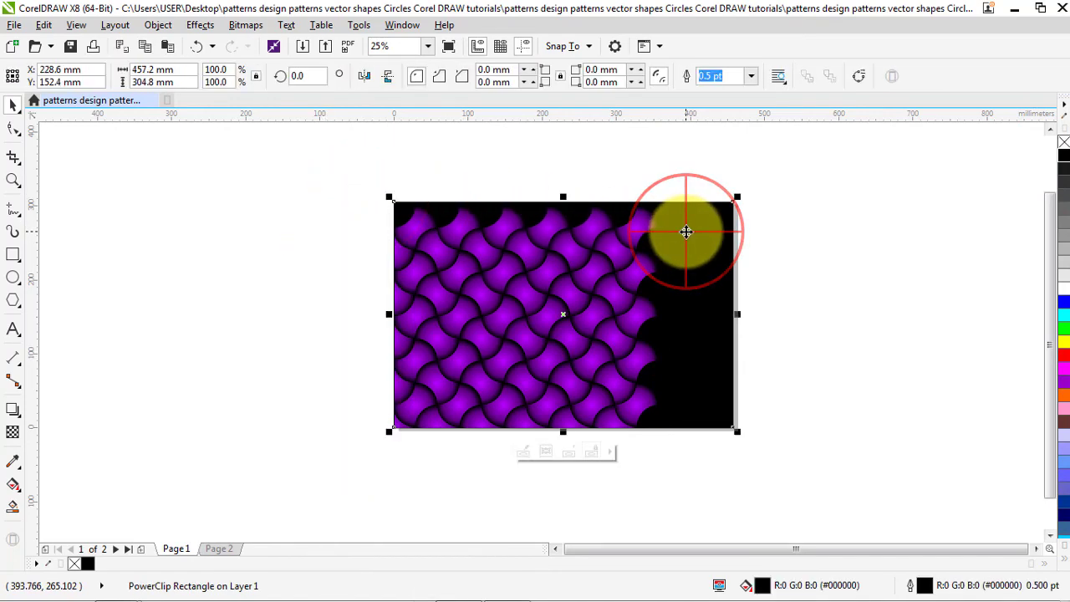
# - Edit the PowerClip contents, center the pattern group on the page and finish editing so it fills the rectangle
pyautogui.click(521, 457)
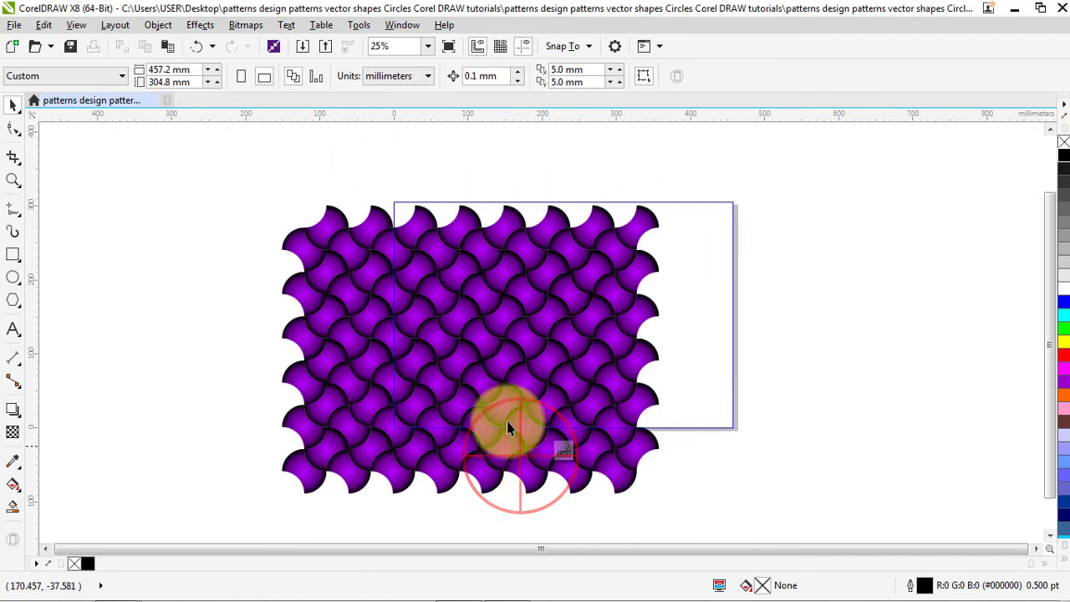
pyautogui.click(332, 257)
pyautogui.press('p')
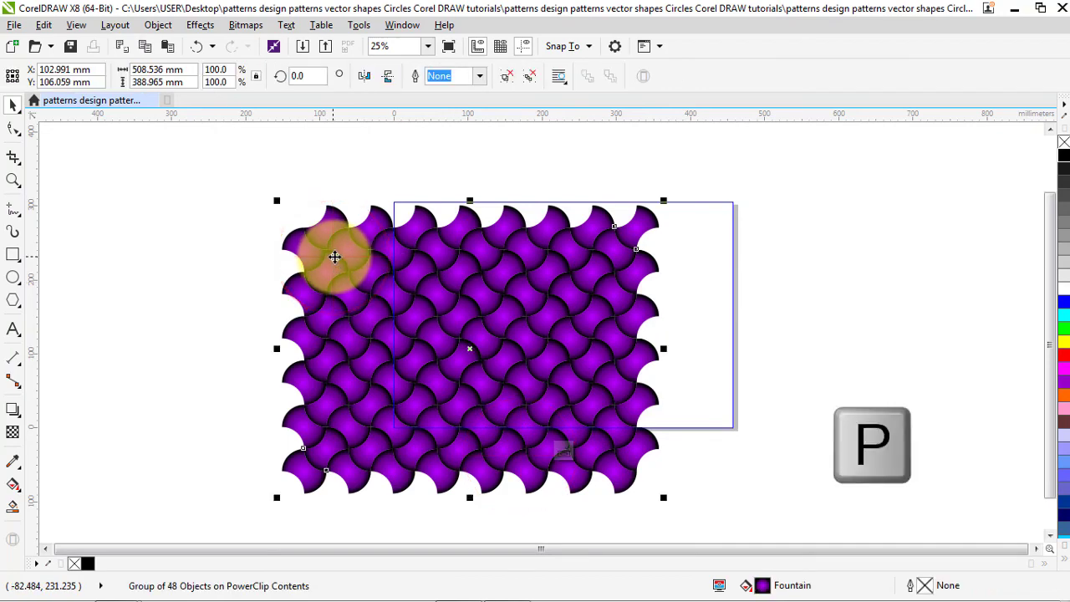
pyautogui.click(564, 457)
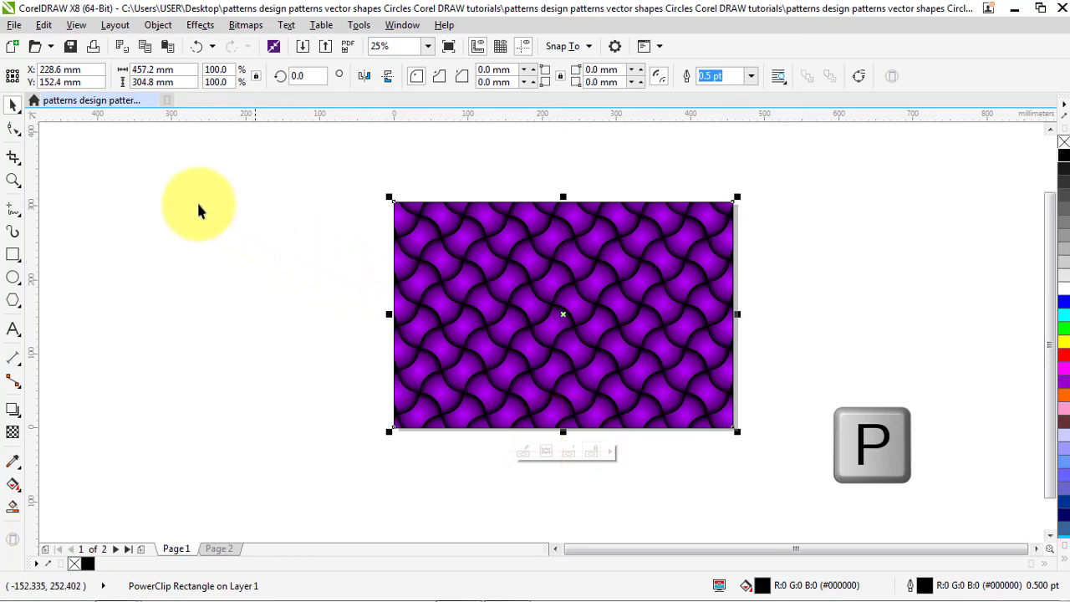
# - Deselect the PowerClip rectangle and examine the complete pattern page in full-screen preview
pyautogui.click(13, 106)
pyautogui.click(262, 238)
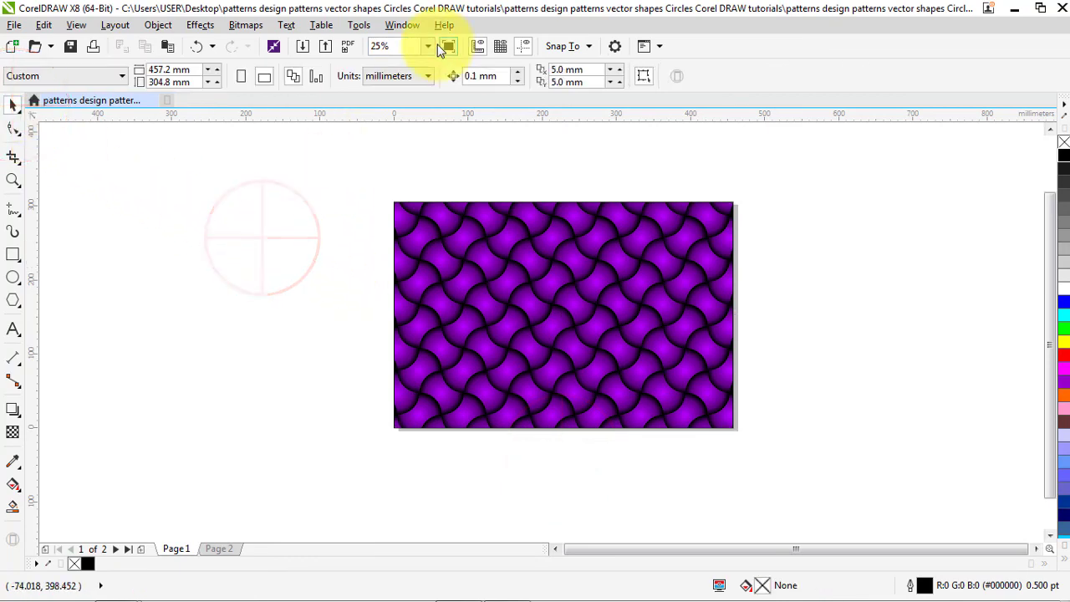
pyautogui.click(427, 46)
pyautogui.click(410, 87)
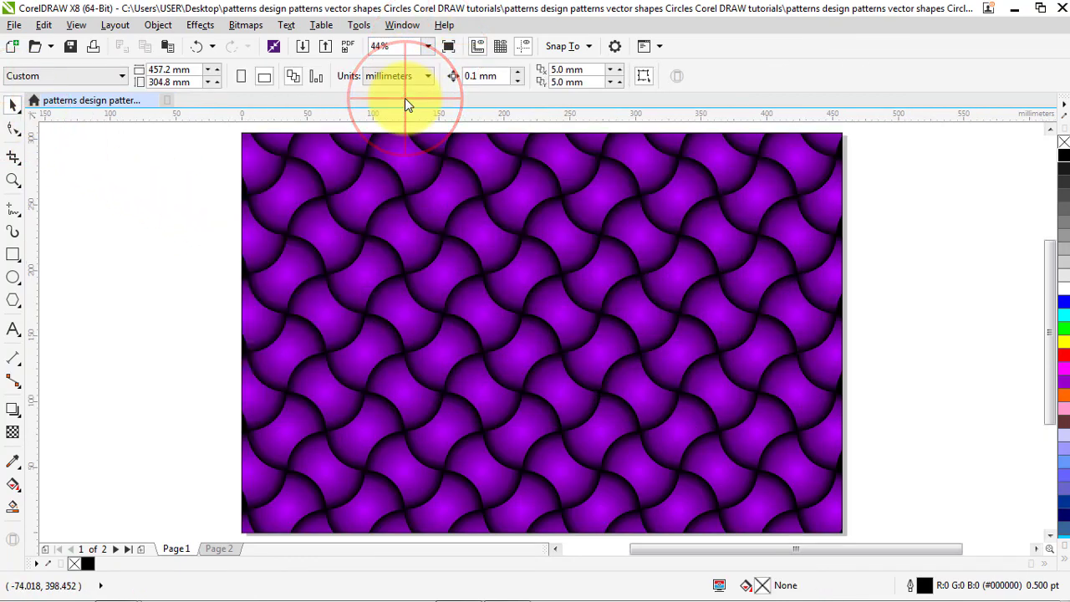
pyautogui.click(449, 47)
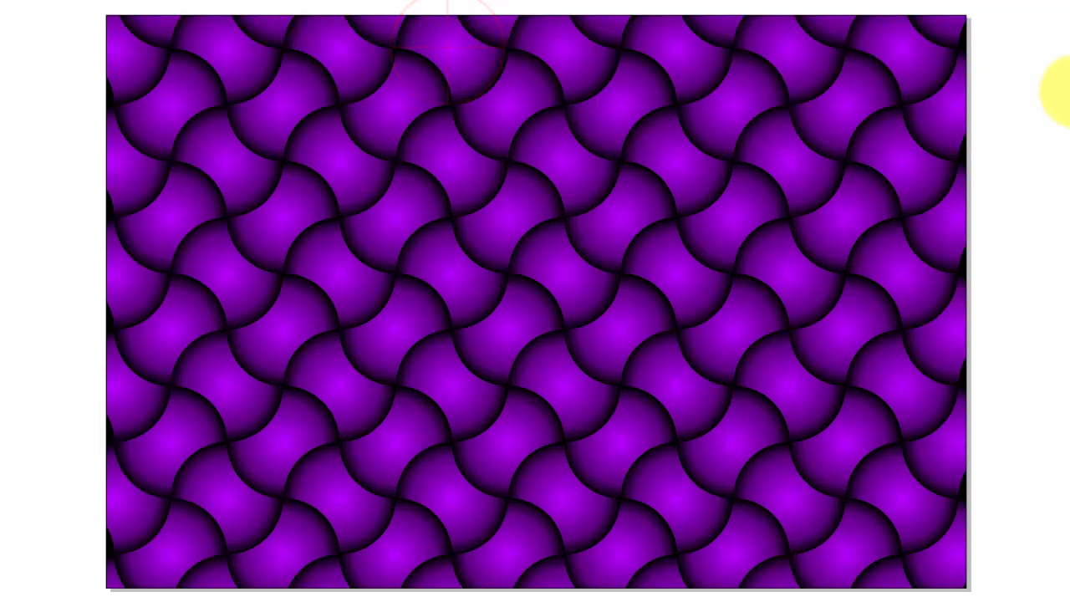